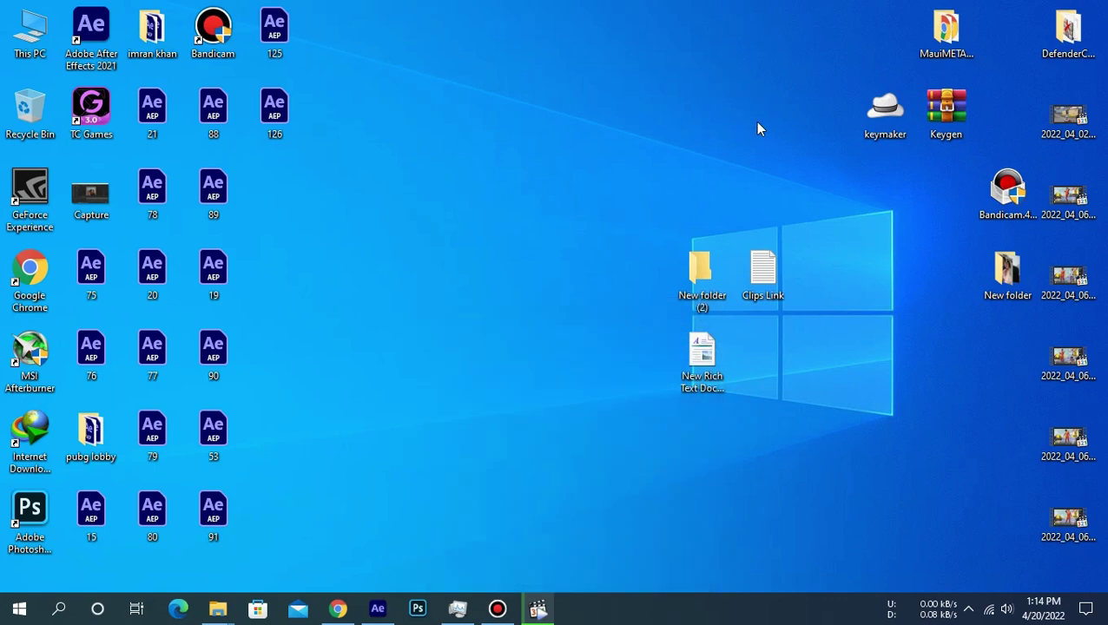
- Bring in the selfie JPG and heart crown PNG from the My Clips folder into the Project panel
right_click(755, 122)
click(754, 121)
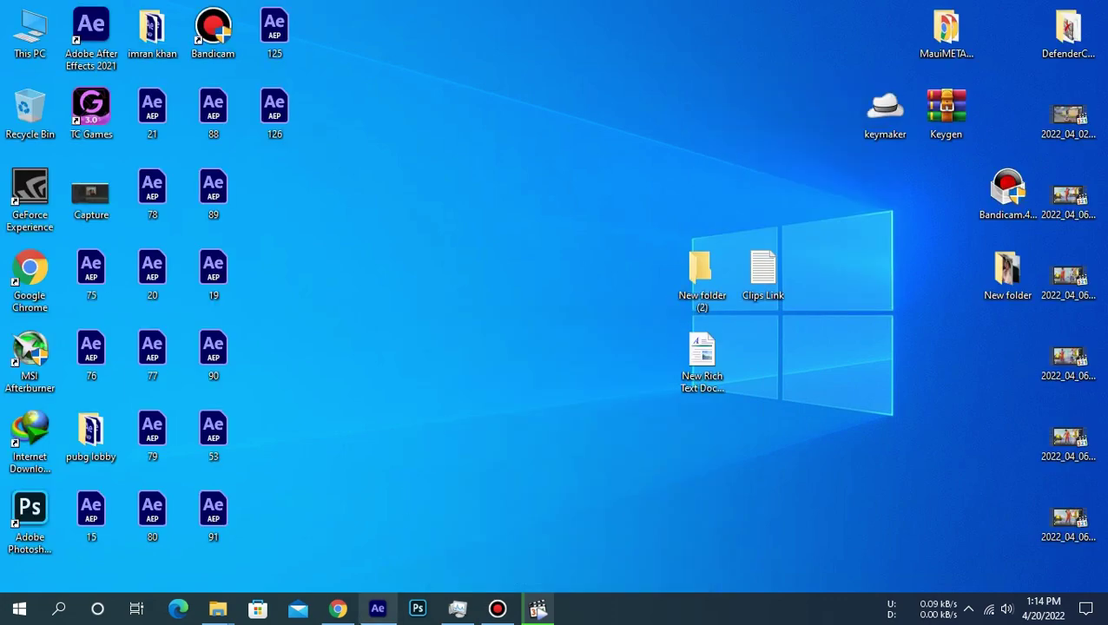
click(378, 608)
mouse_move(217, 608)
click(176, 521)
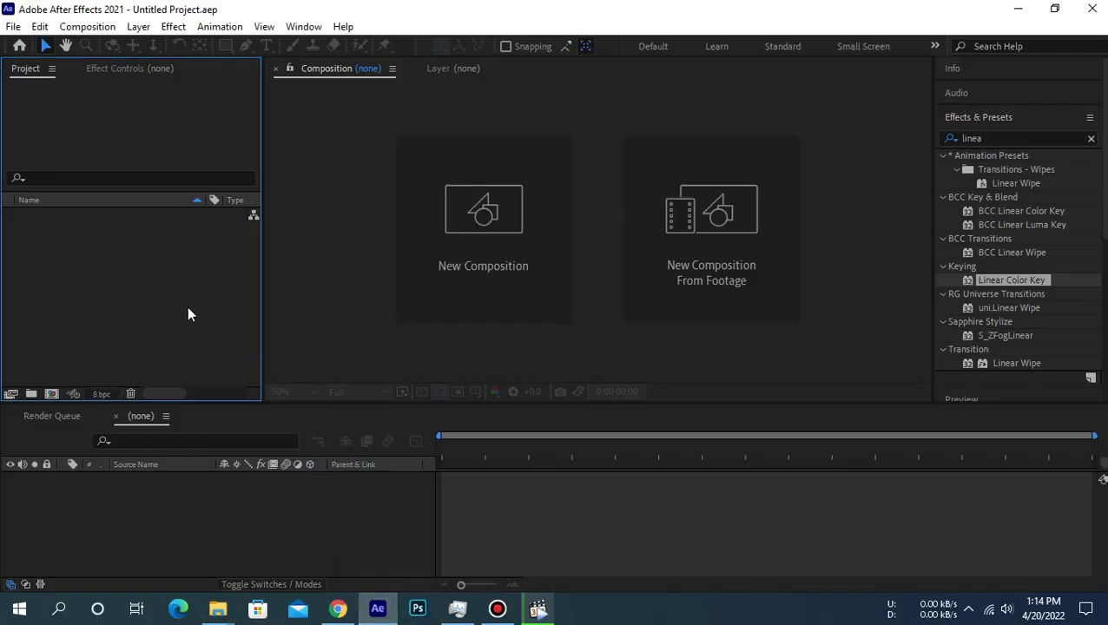
drag(281, 369, 165, 314)
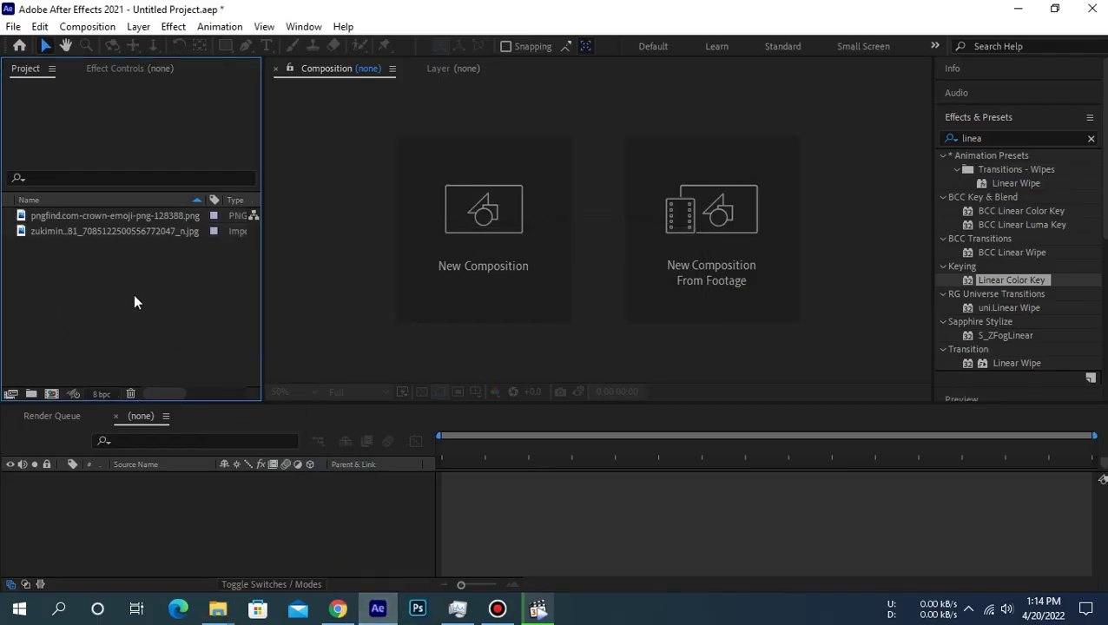
- Create a composition from the selfie photo and layer the heart crown image above it
click(82, 229)
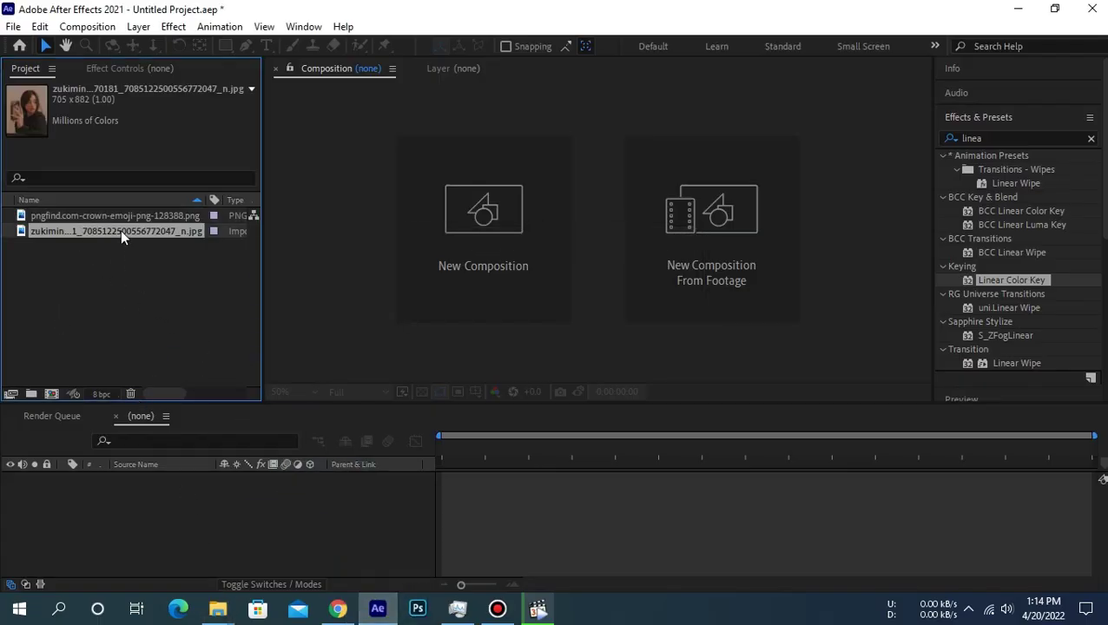
drag(121, 229, 193, 514)
mouse_move(139, 219)
mouse_down()
mouse_move(219, 478)
mouse_move(264, 483)
mouse_up()
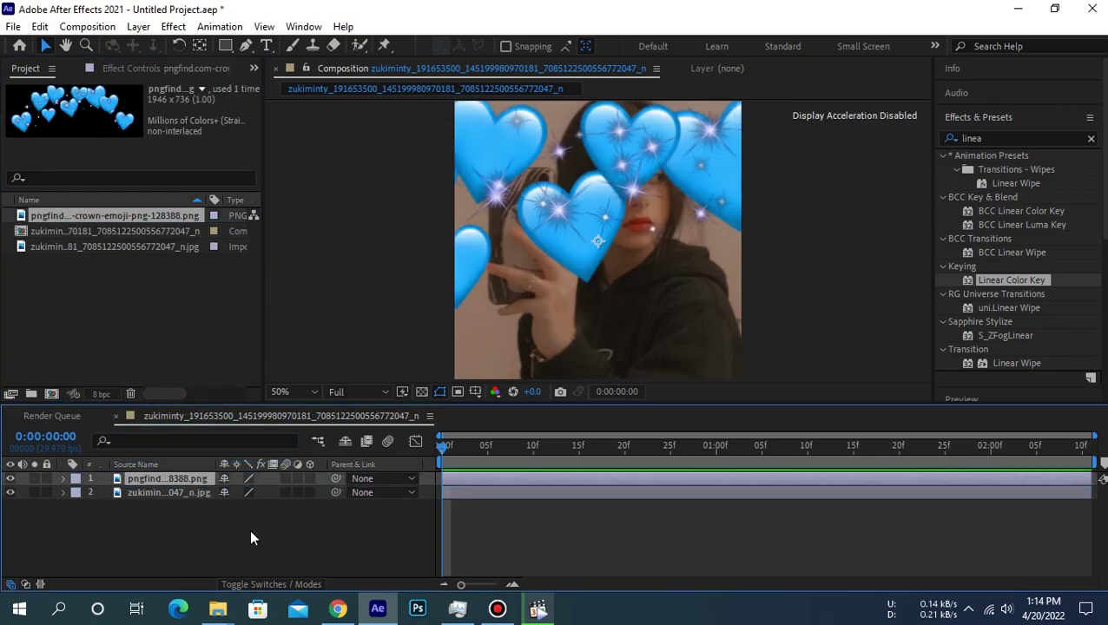
- Change the Effects & Presets search text to 'ar' and select the heart crown layer
click(1024, 132)
key(BackSpace)
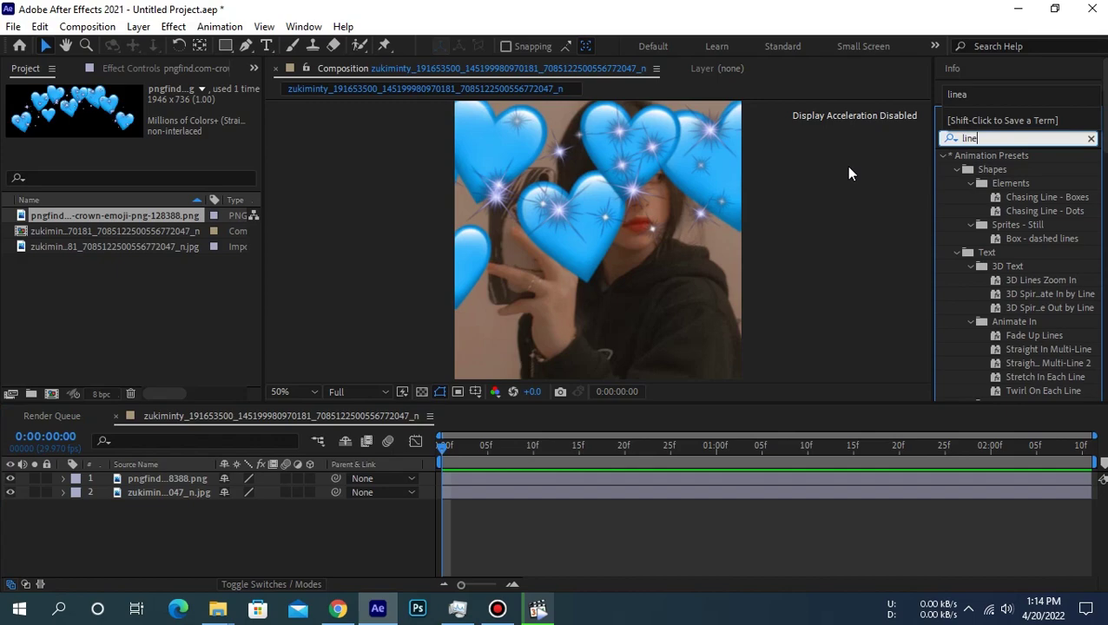
text(ar)
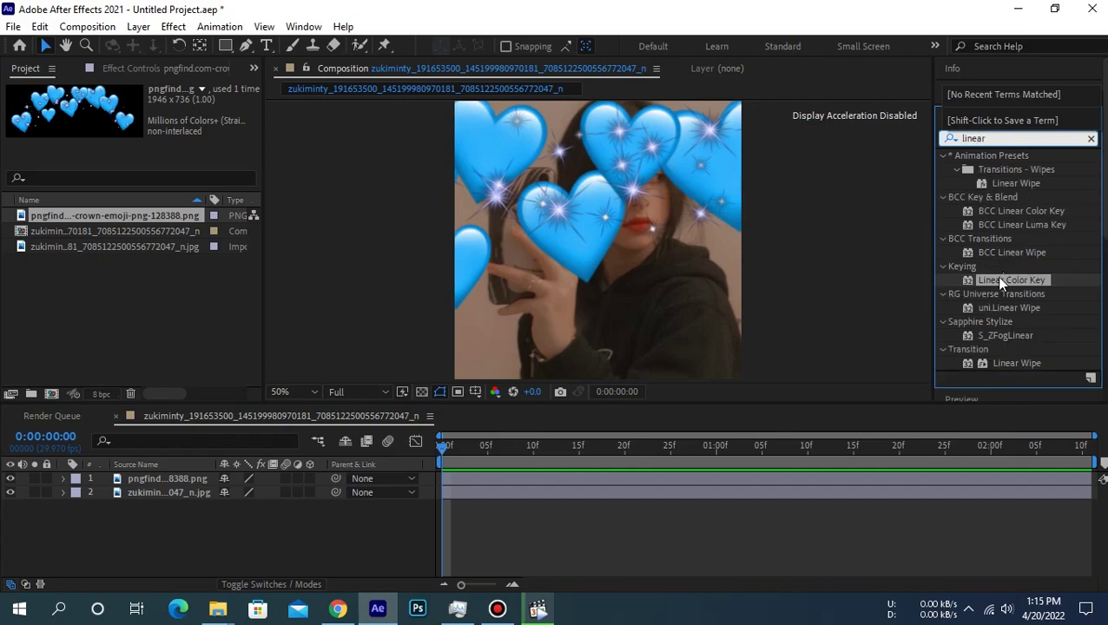
click(486, 479)
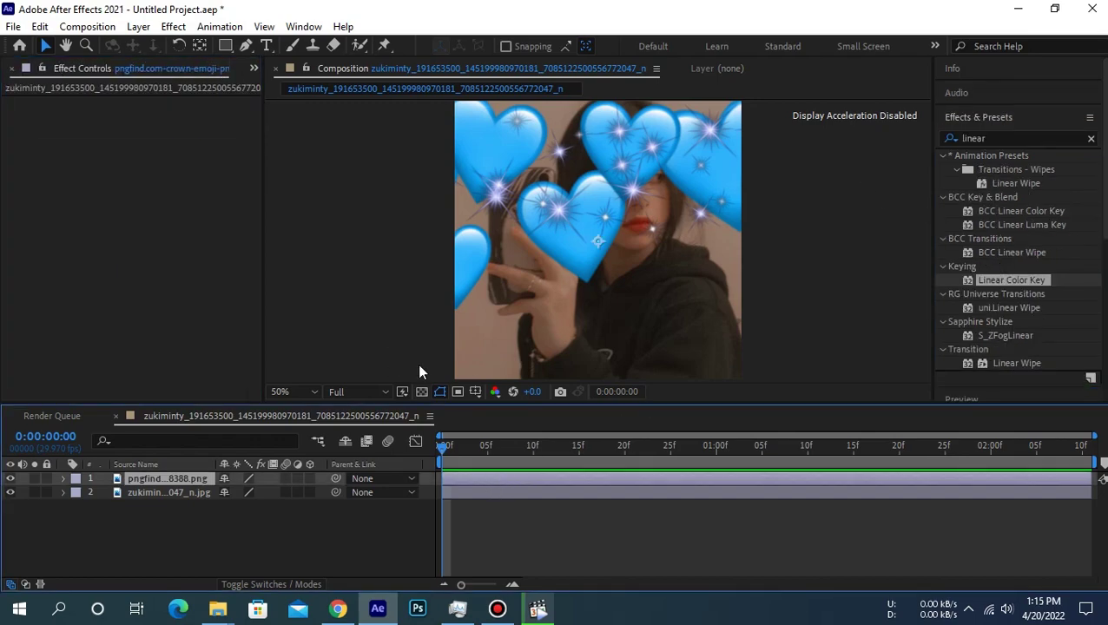
- Scale the heart crown down to 26% and position it on the girl's head
key(s)
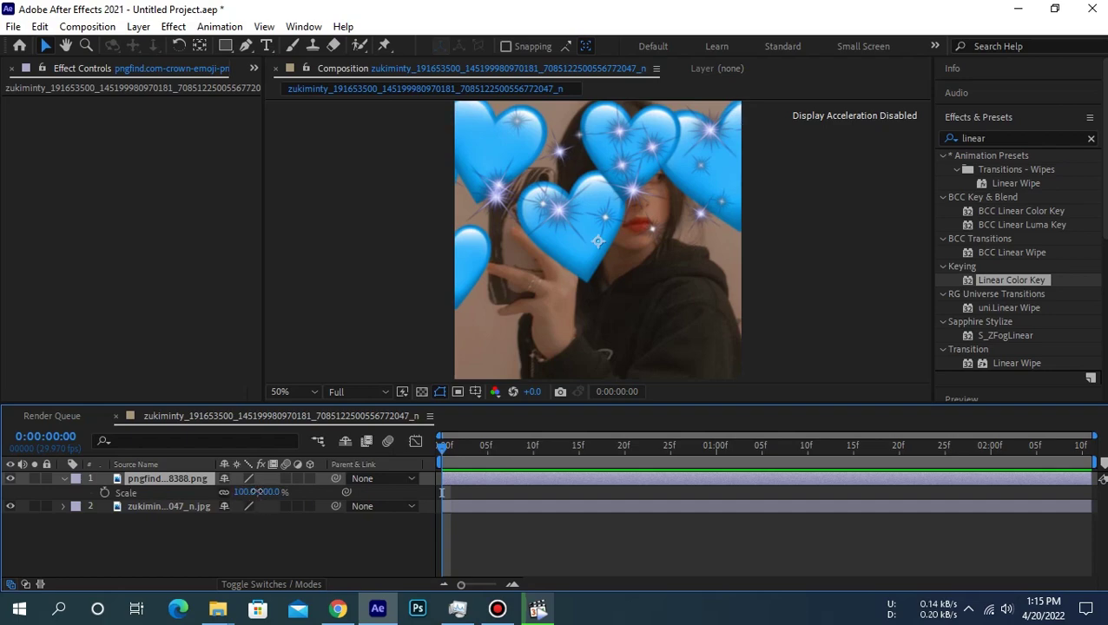
drag(256, 491, 200, 492)
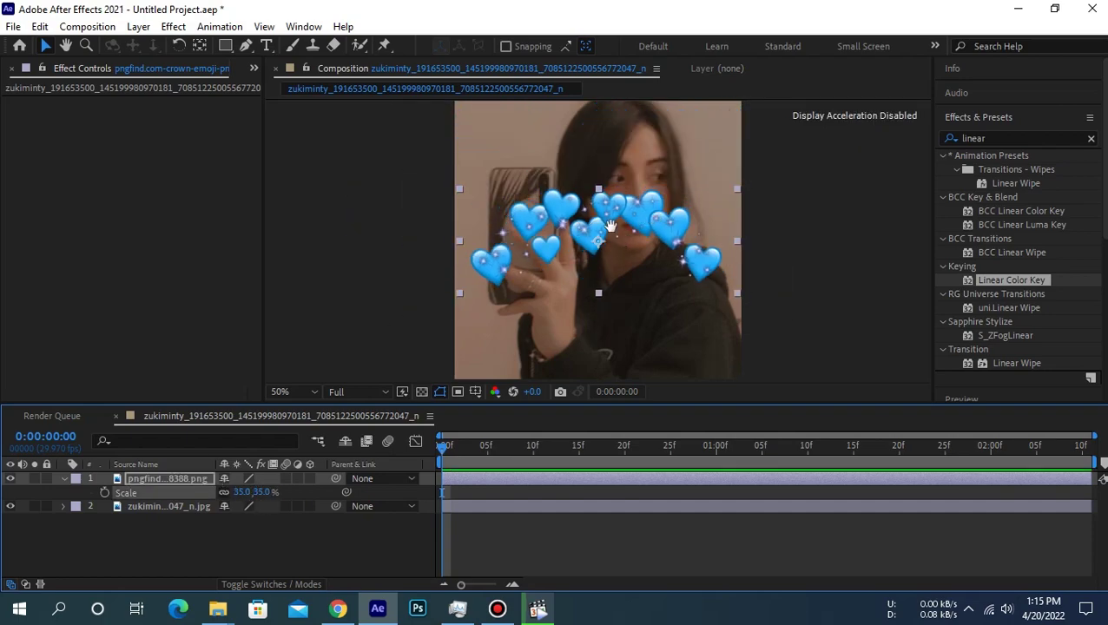
mouse_move(610, 226)
mouse_down()
mouse_move(617, 356)
mouse_move(642, 239)
mouse_up()
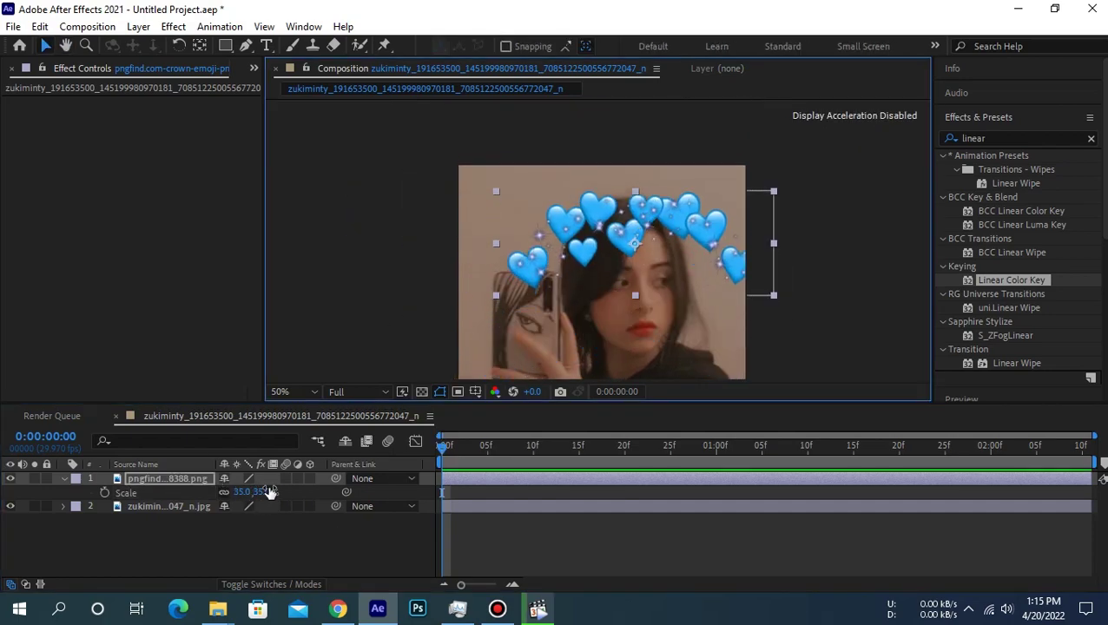
drag(270, 493, 217, 492)
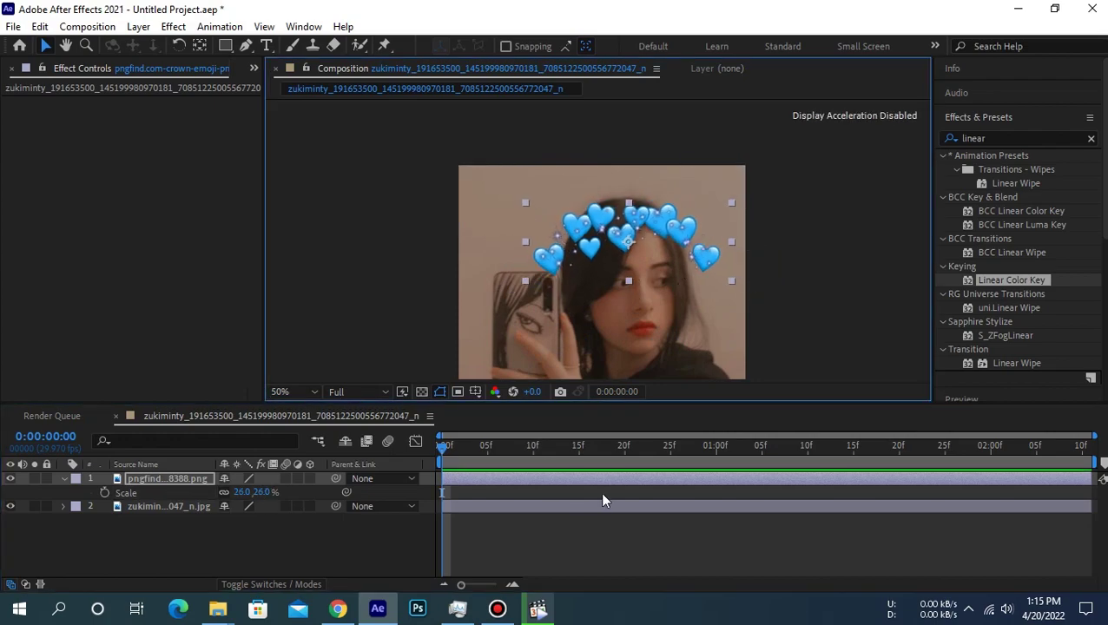
- Apply Linear Color Key to the heart crown layer
click(571, 493)
drag(1012, 280, 236, 243)
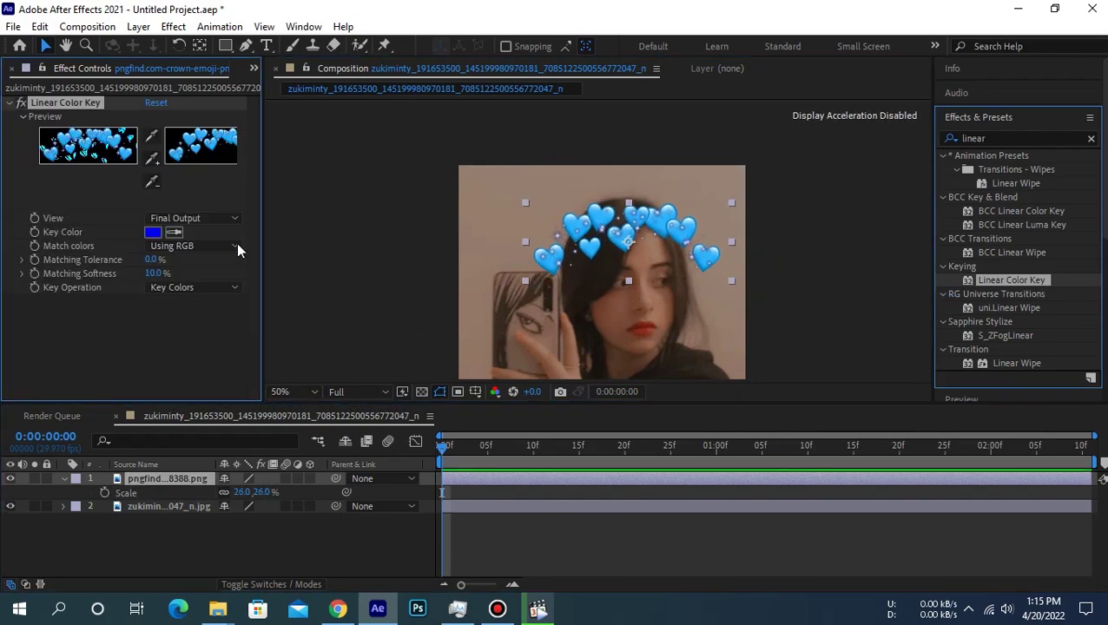
click(945, 146)
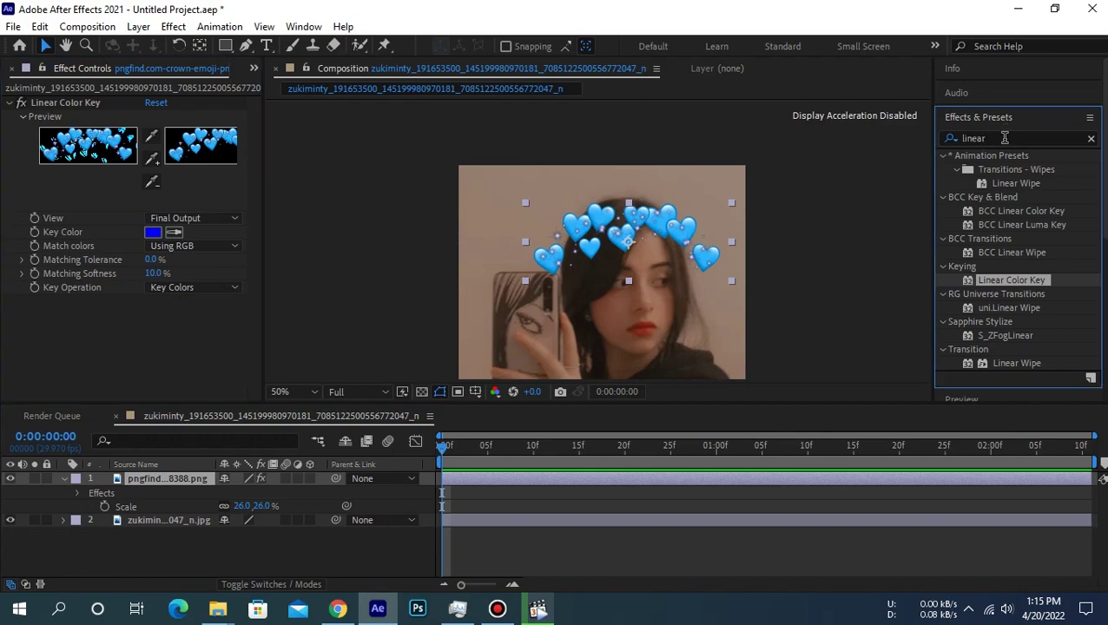
- Search for 'glow' and apply Sapphire S_Glow to the heart crown layer
click(1005, 138)
text(glow)
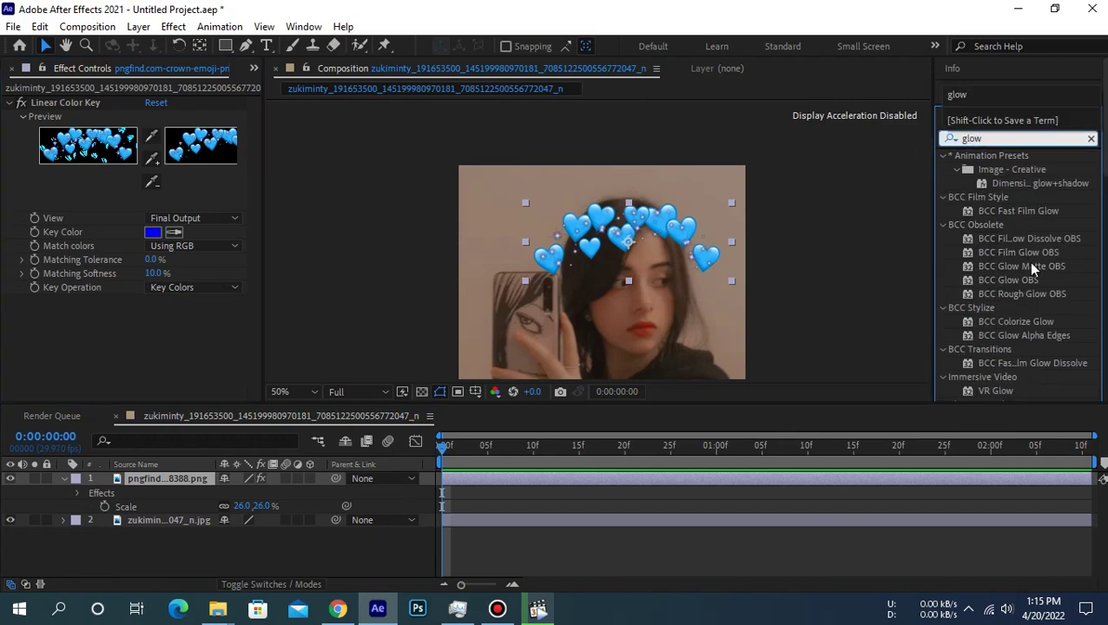
scroll(1031, 269, down, 3)
scroll(1001, 321, down, 4)
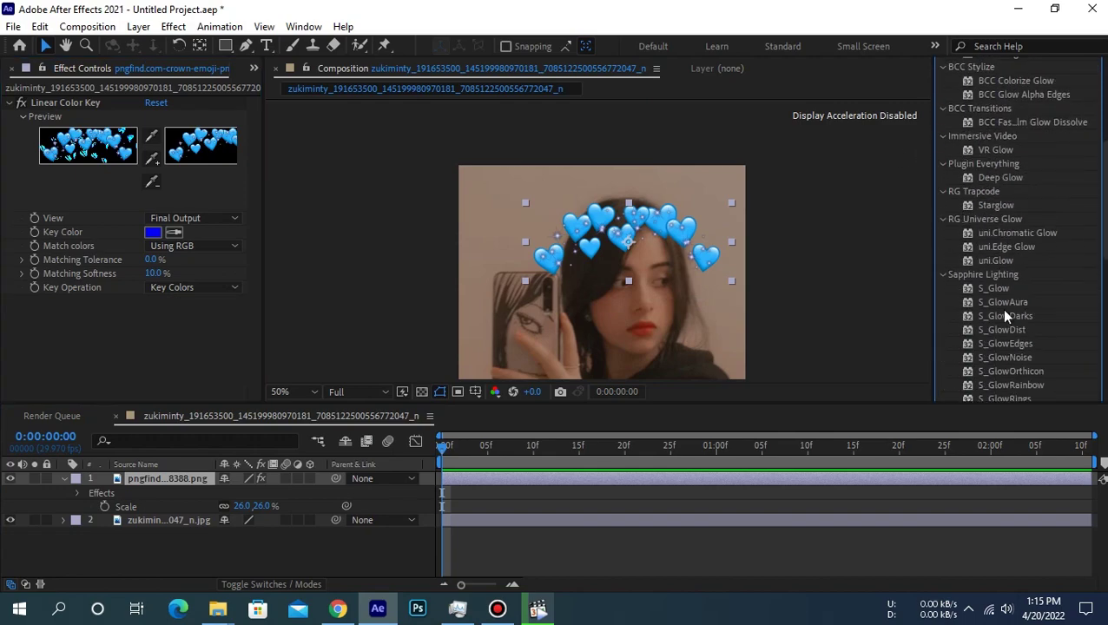
drag(994, 288, 148, 265)
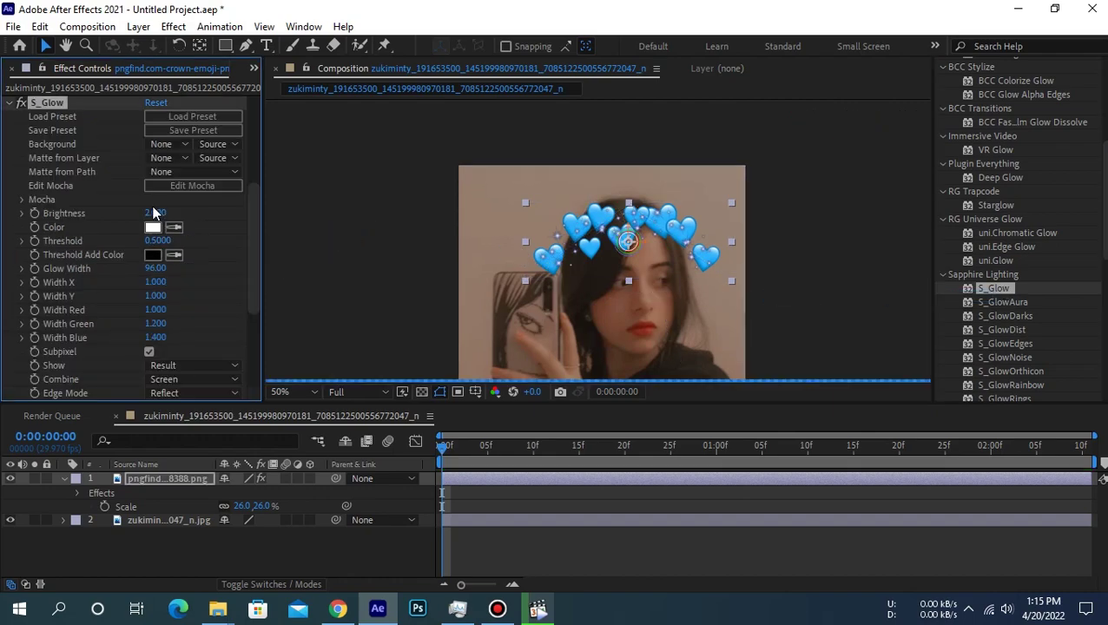
- Set S_Glow Brightness to 1.780 and Glow Width to 71 in Effect Controls
click(155, 214)
text(1)
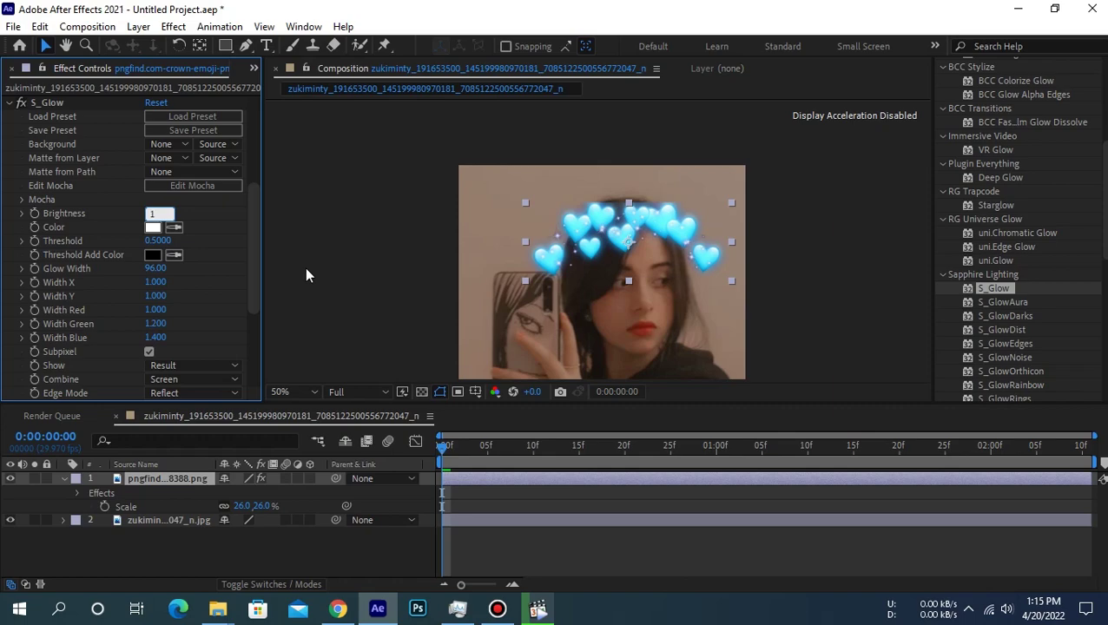
text(780)
key(Return)
click(165, 213)
text(1)
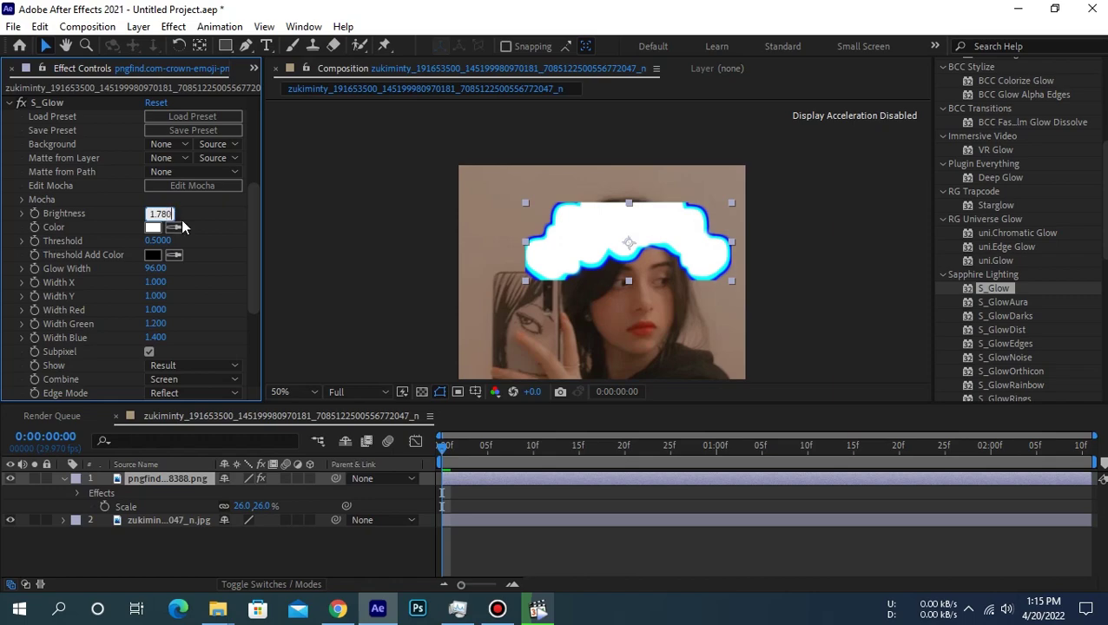
key(Return)
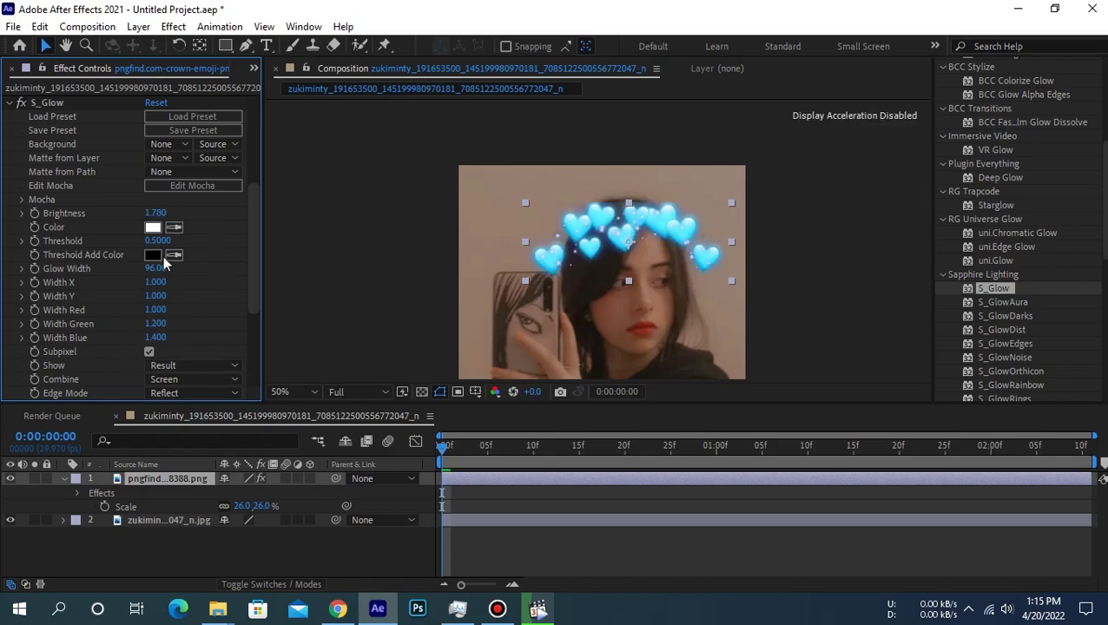
click(156, 268)
key(Return)
scroll(101, 268, up, 5)
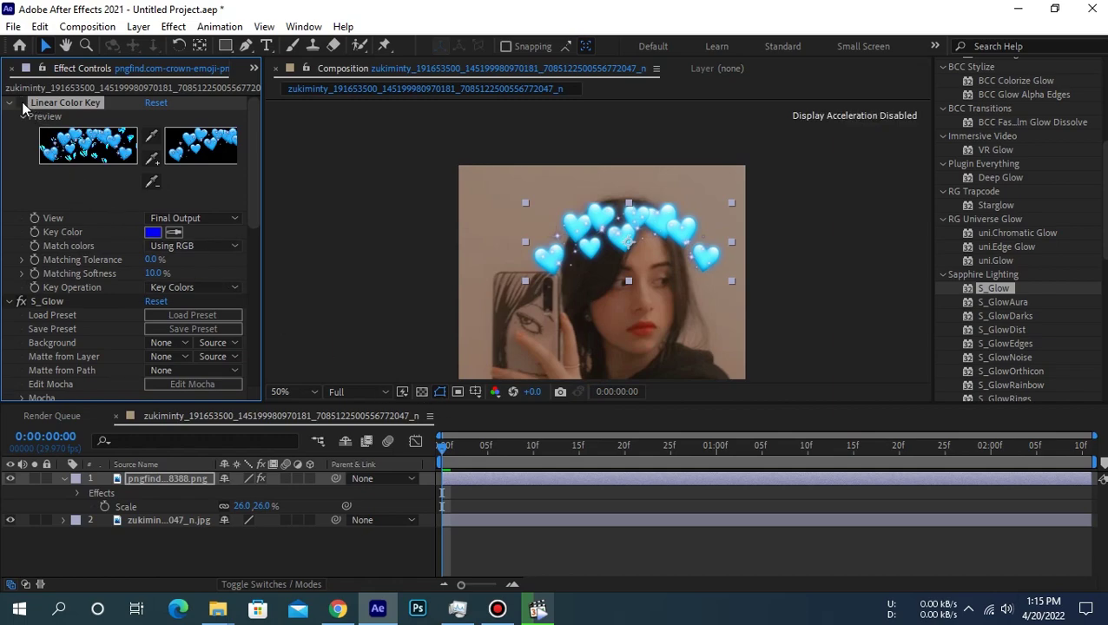
click(14, 177)
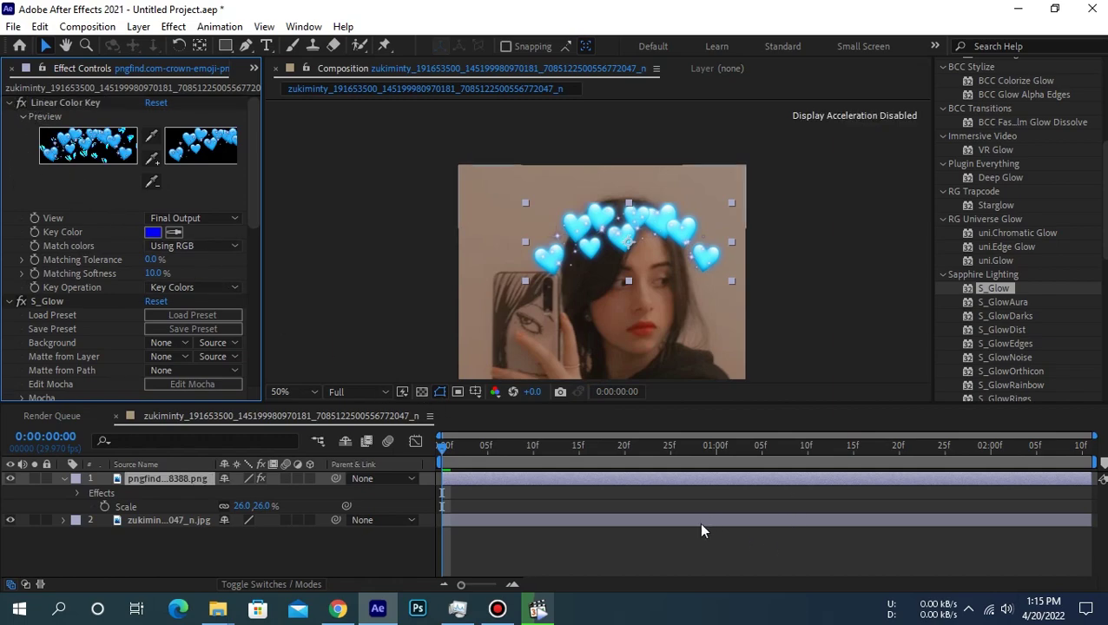
click(685, 480)
scroll(998, 91, up, 5)
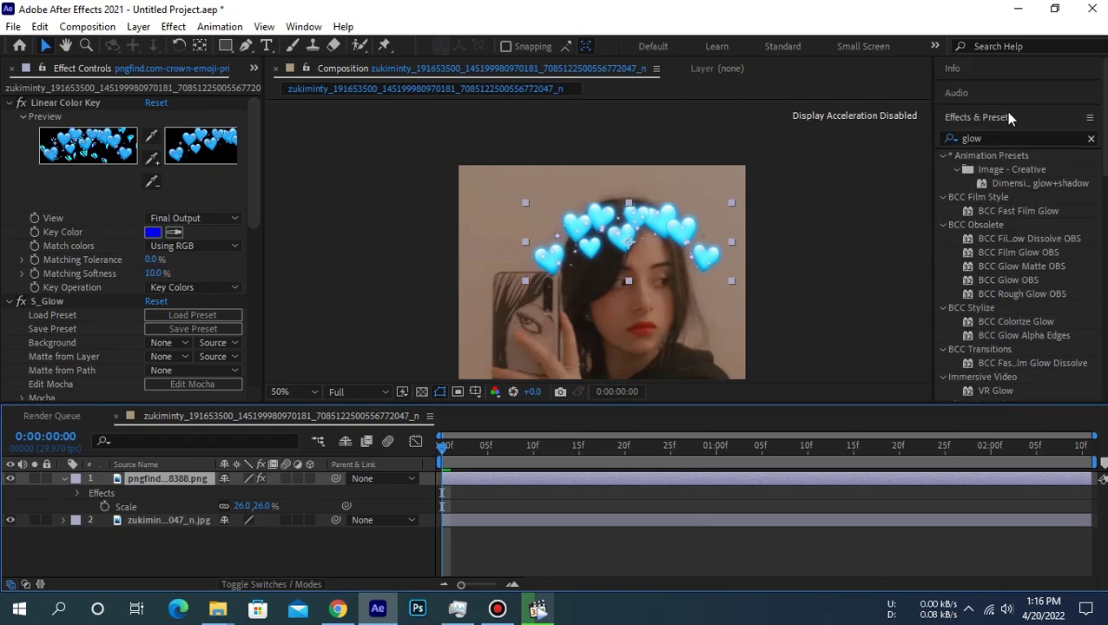
- Search for 'turbulae' and apply Turbulent Displace to the heart crown layer
click(970, 138)
text(tur)
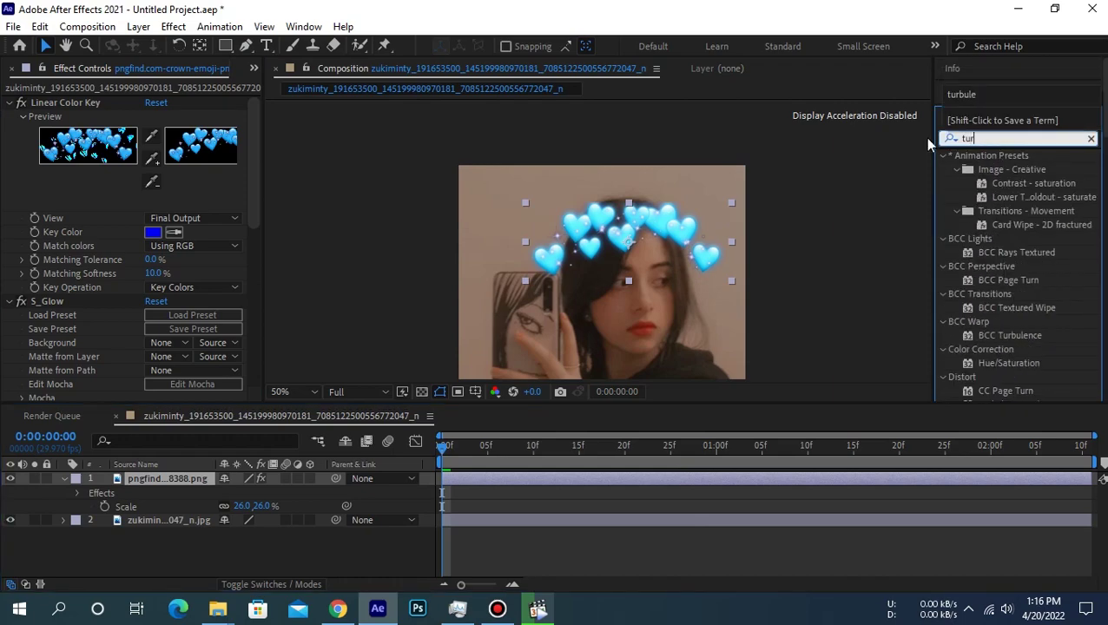
text(bula)
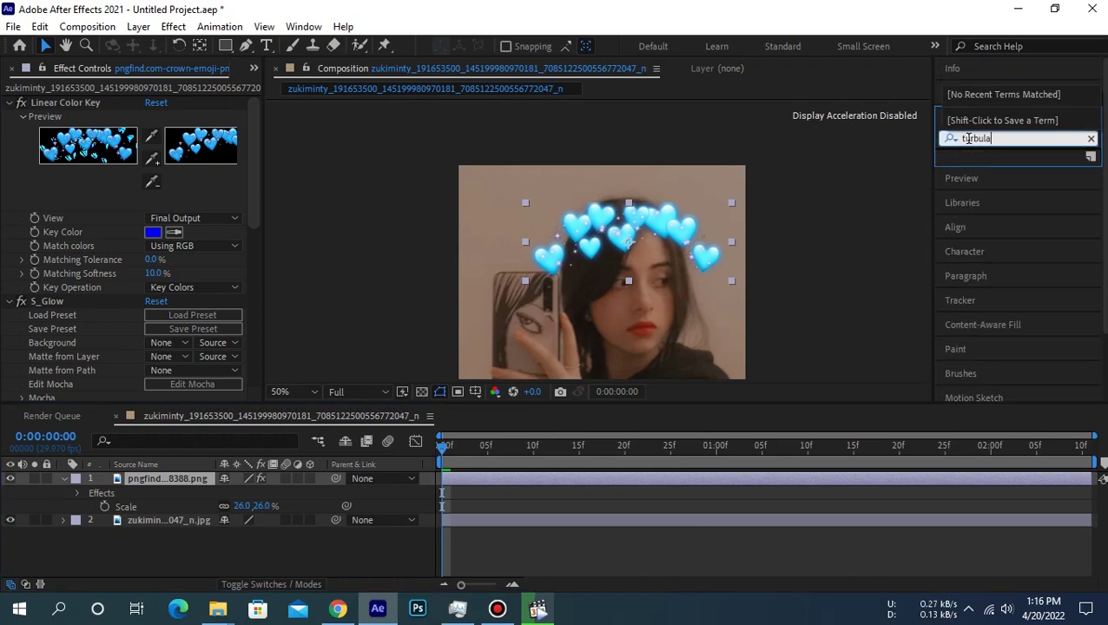
click(994, 141)
text(e)
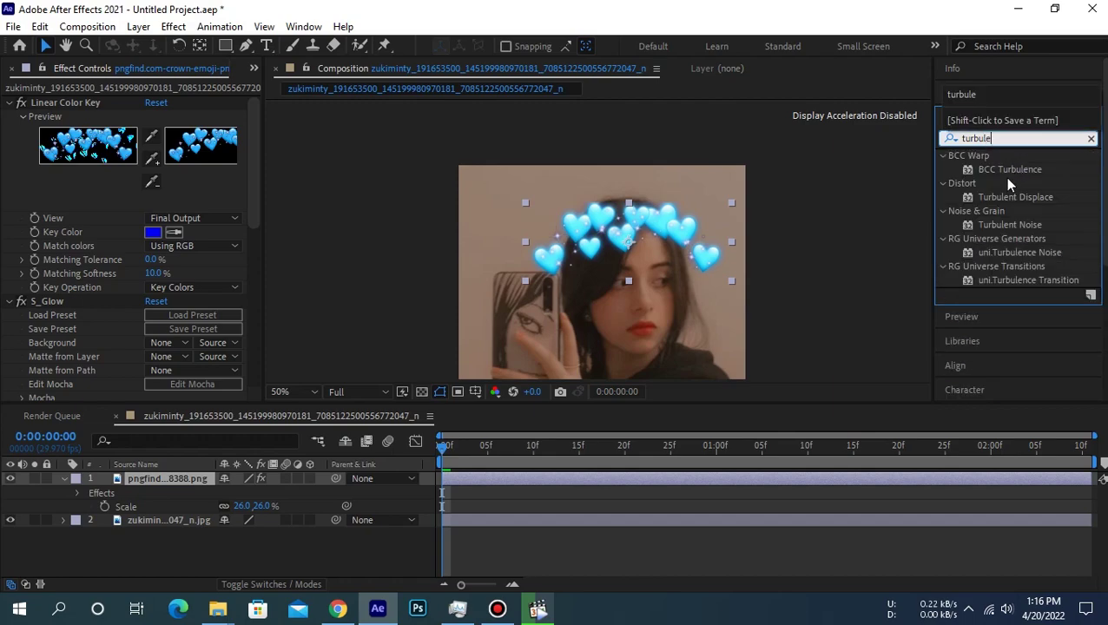
drag(1010, 198, 115, 279)
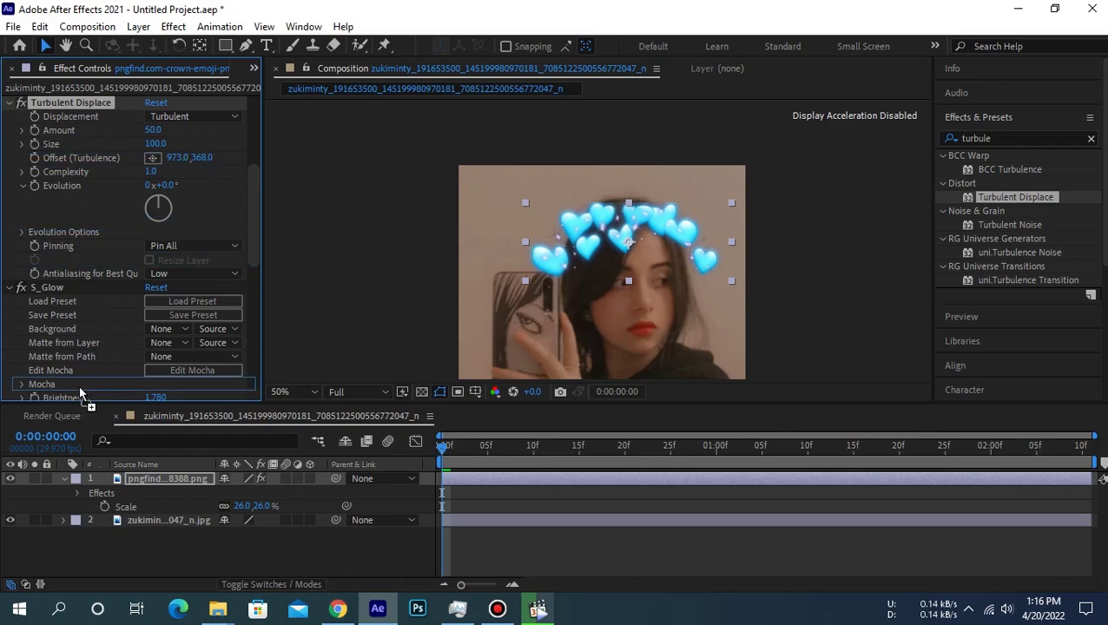
- Set Turbulent Displace Amount to 15 and Size to 20
scroll(79, 387, down, 3)
scroll(77, 393, down, 5)
scroll(76, 393, down, 3)
scroll(82, 377, down, 3)
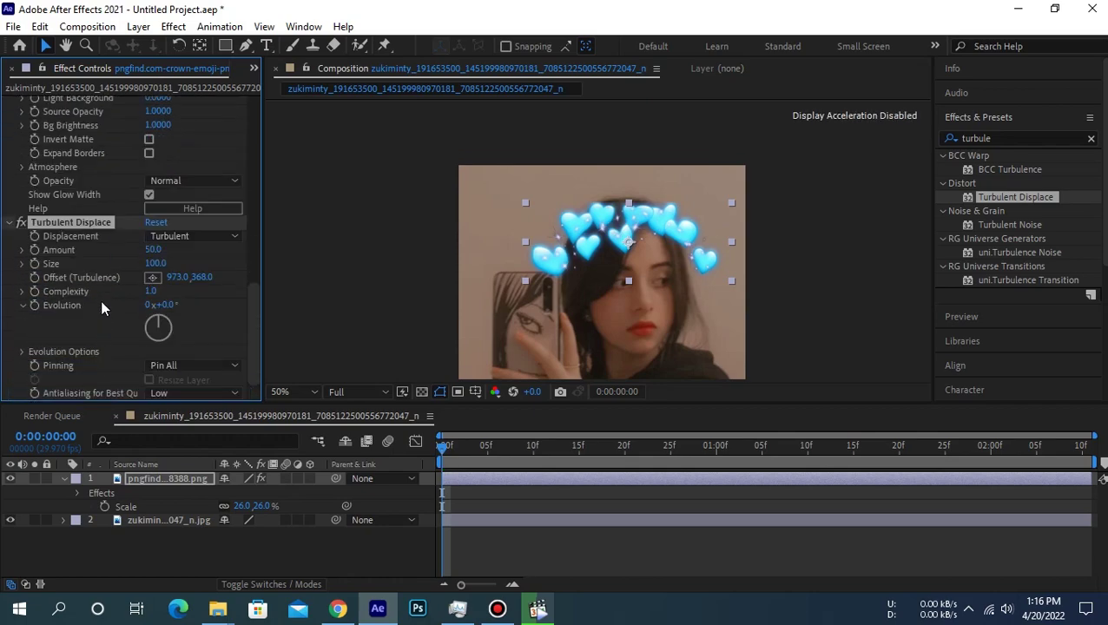
click(154, 250)
key(Tab)
text(2)
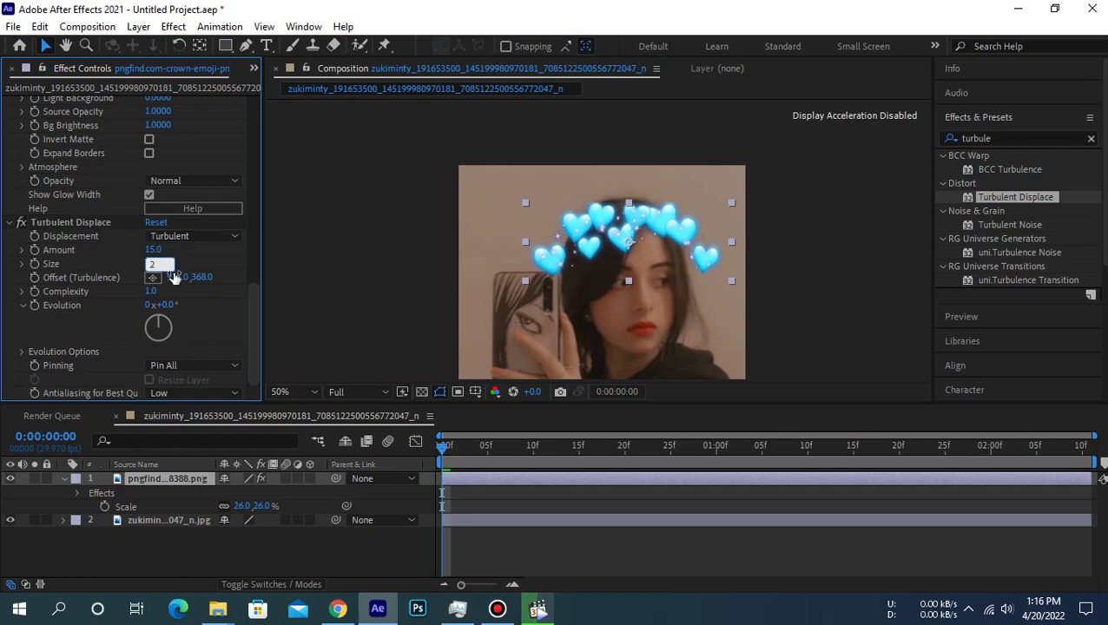
key(Return)
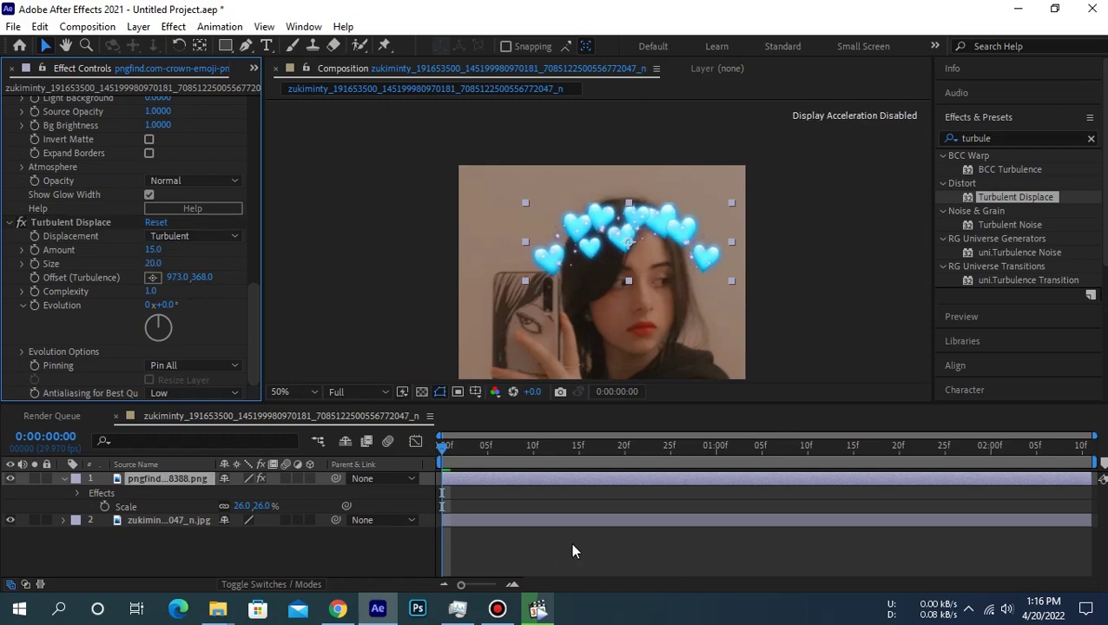
click(570, 542)
click(505, 476)
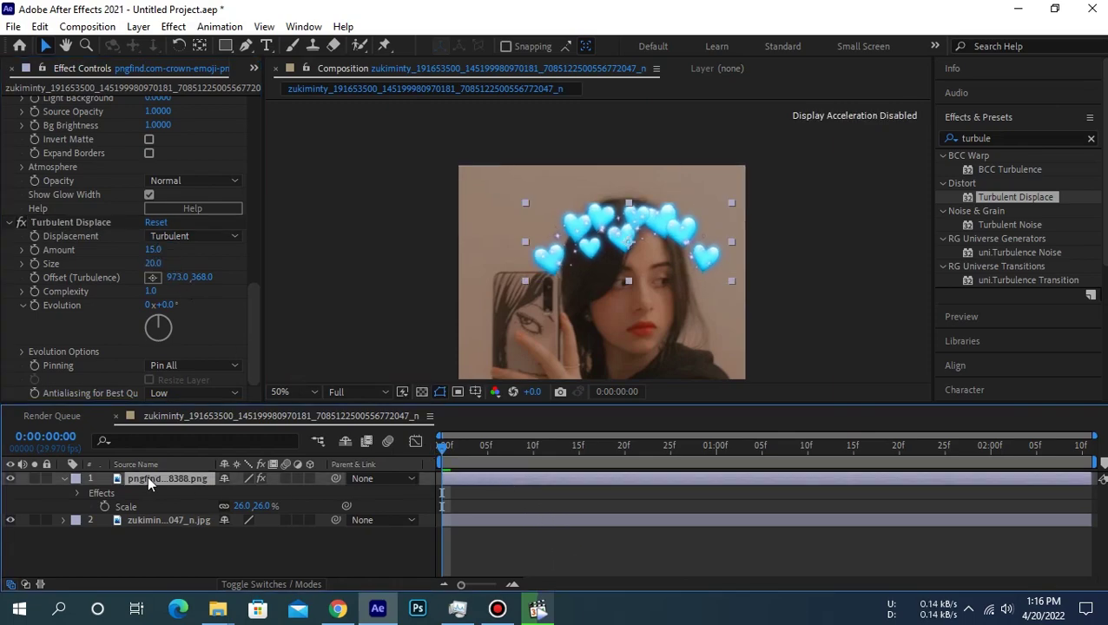
- Separate Position dimensions and place X Position, Y Position and Rotation keyframes at the animation's end
click(64, 479)
click(65, 479)
right_click(137, 533)
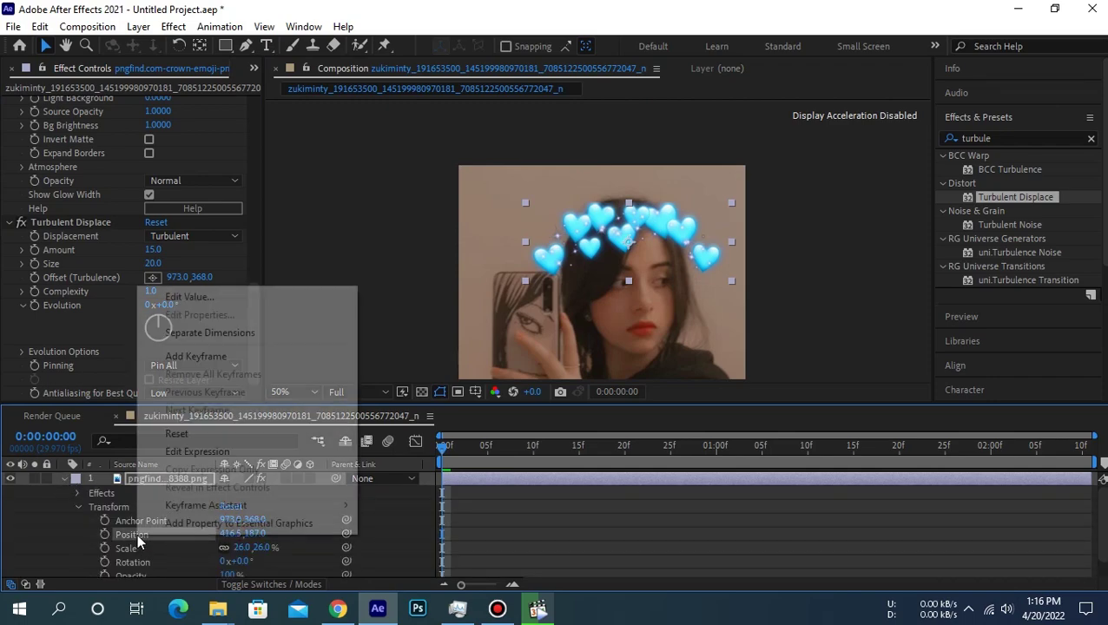
click(223, 332)
click(105, 534)
click(104, 547)
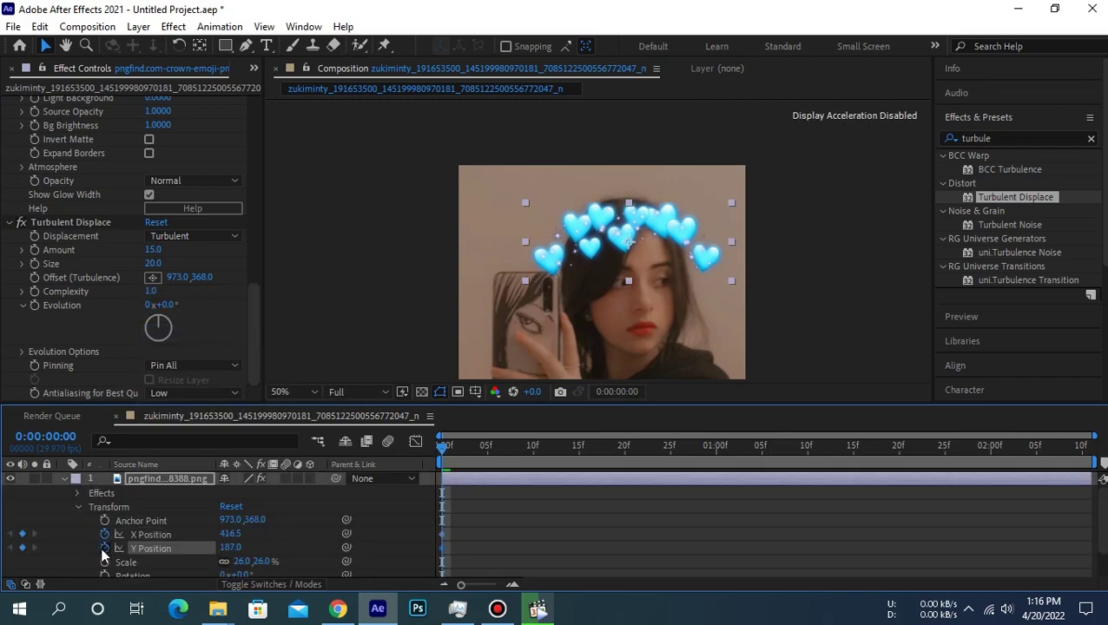
click(104, 574)
scroll(457, 535, down, 1)
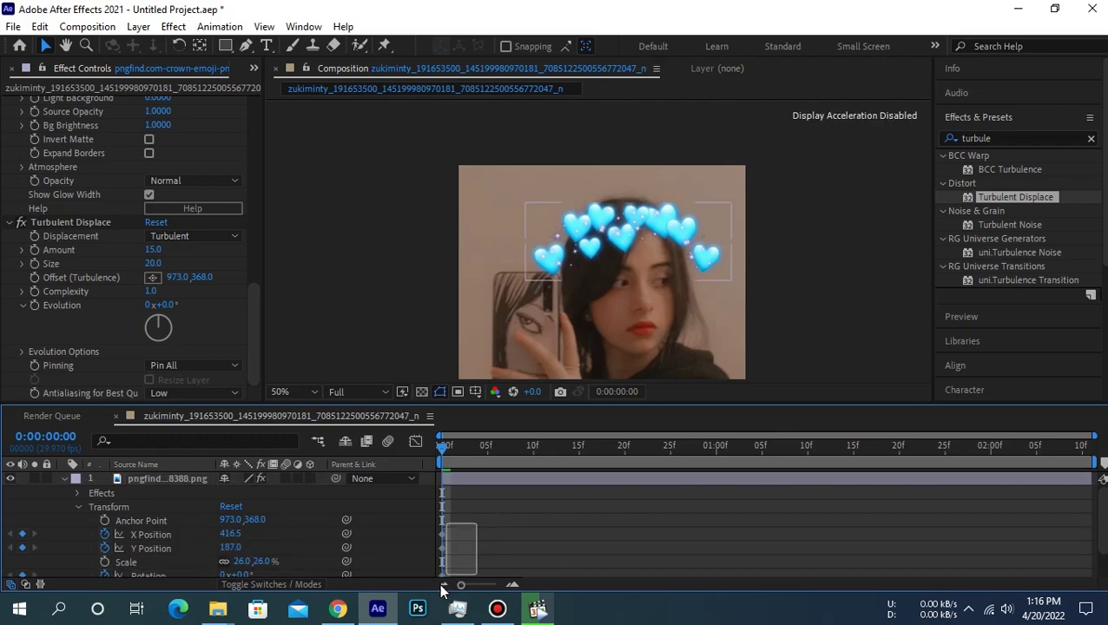
drag(440, 524, 1064, 538)
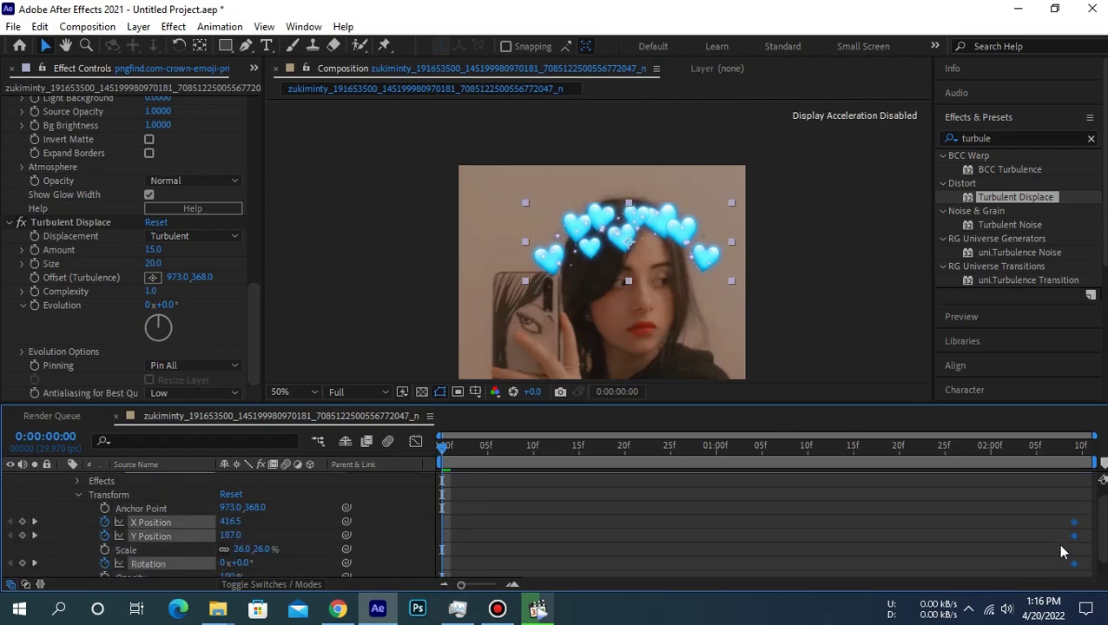
- At the start, rotate the crown to -86° and move it left beside the phone
drag(250, 563, 179, 573)
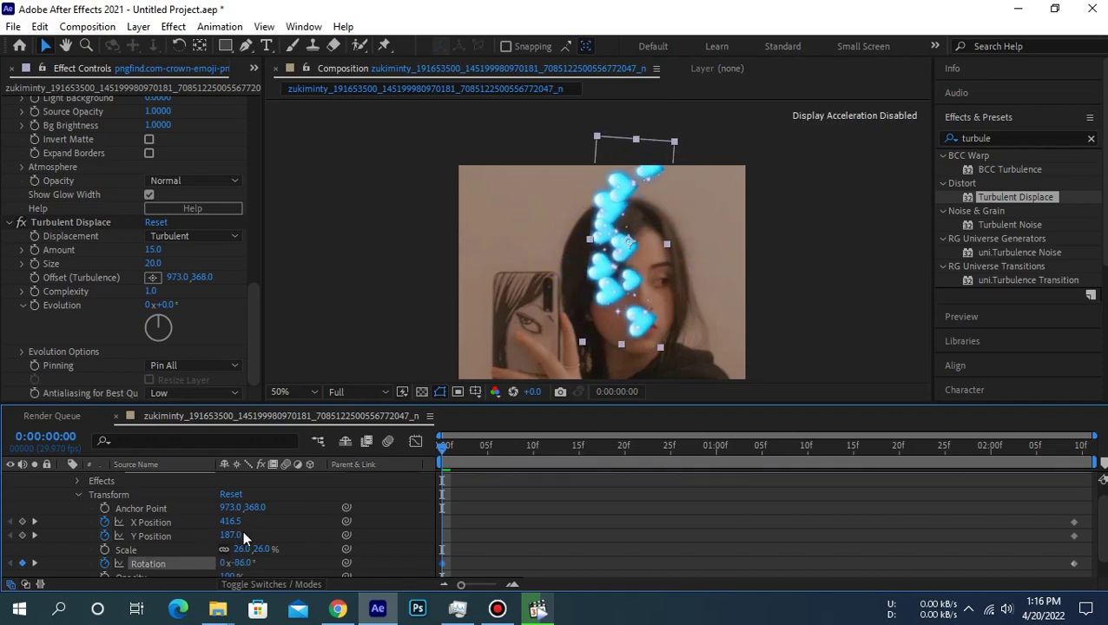
mouse_move(230, 522)
mouse_down()
mouse_move(209, 538)
mouse_move(355, 537)
mouse_up()
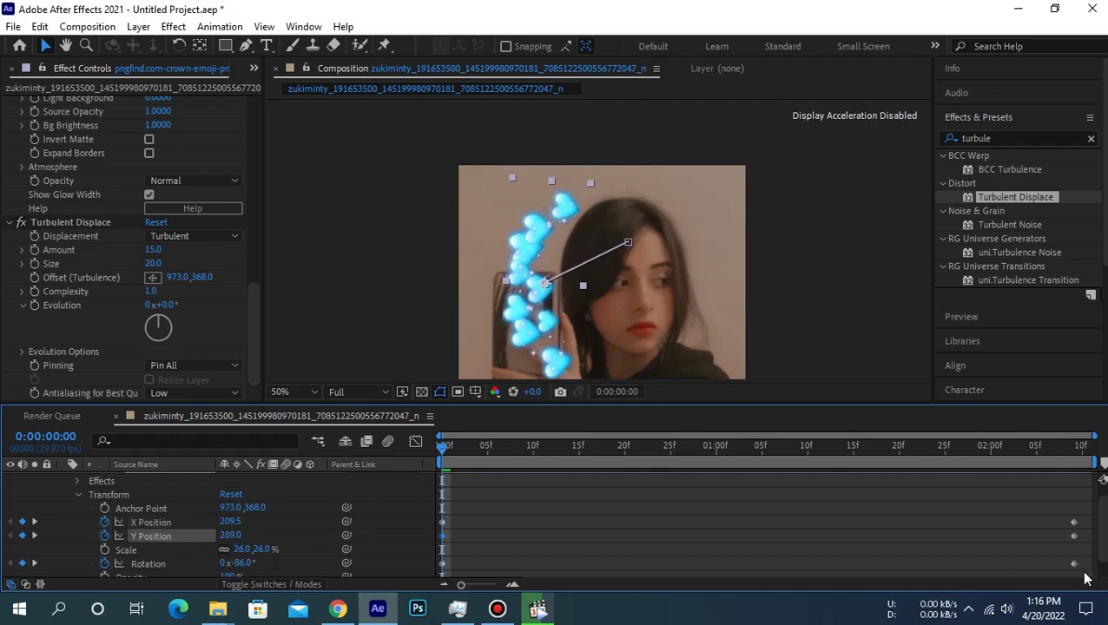
drag(1087, 573, 434, 516)
- Apply Easy Ease to the keyframes and shape the Y Position curve to start fast and level off
right_click(442, 522)
mouse_move(461, 508)
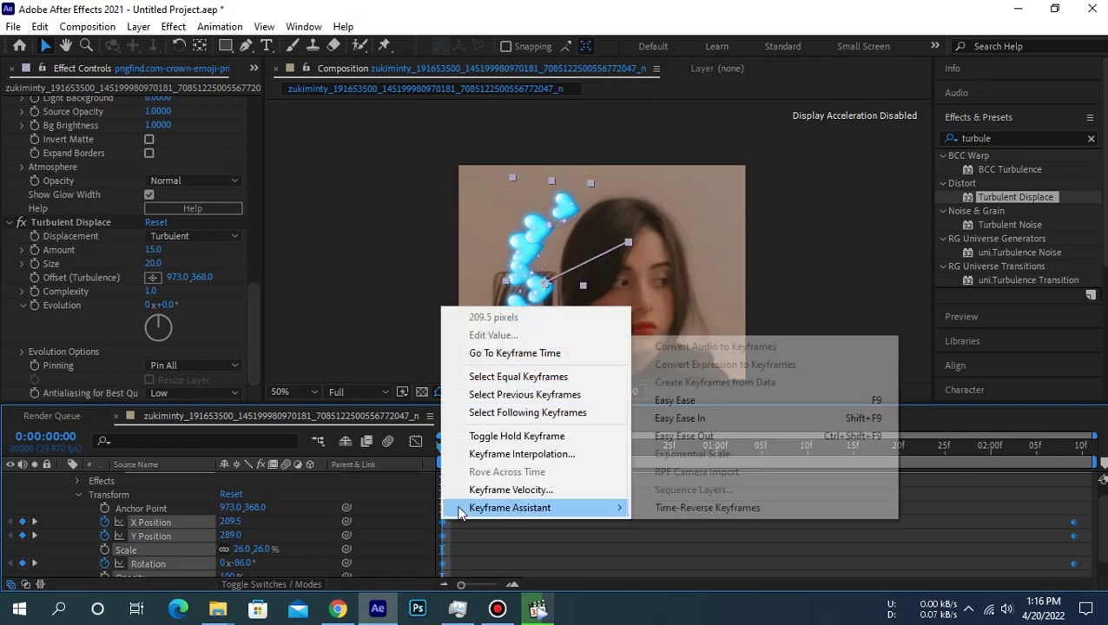
click(682, 400)
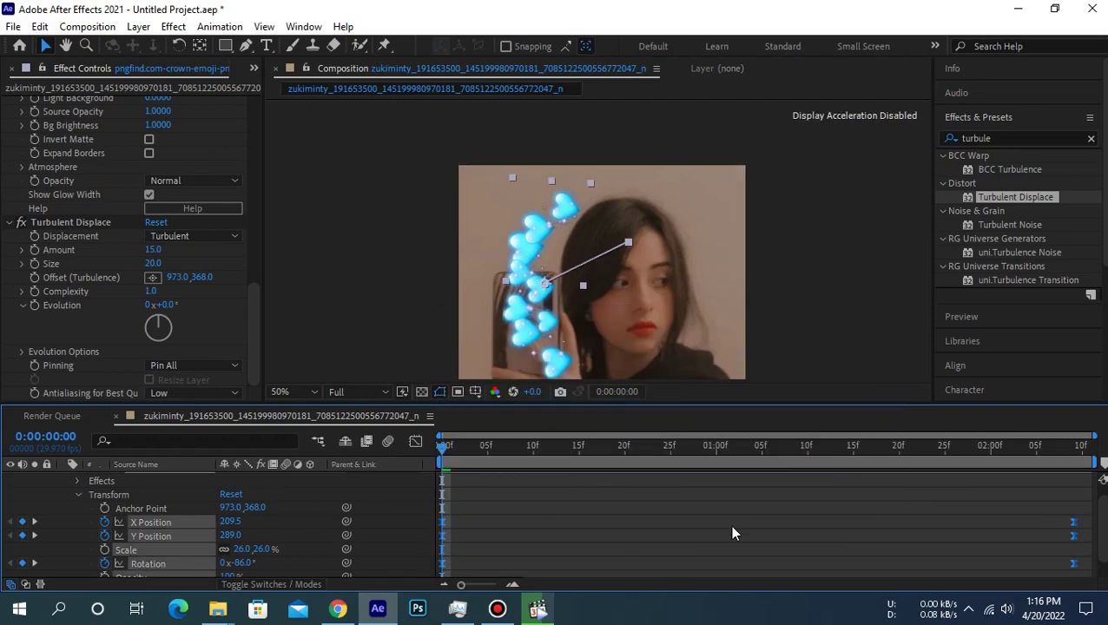
click(415, 441)
click(193, 534)
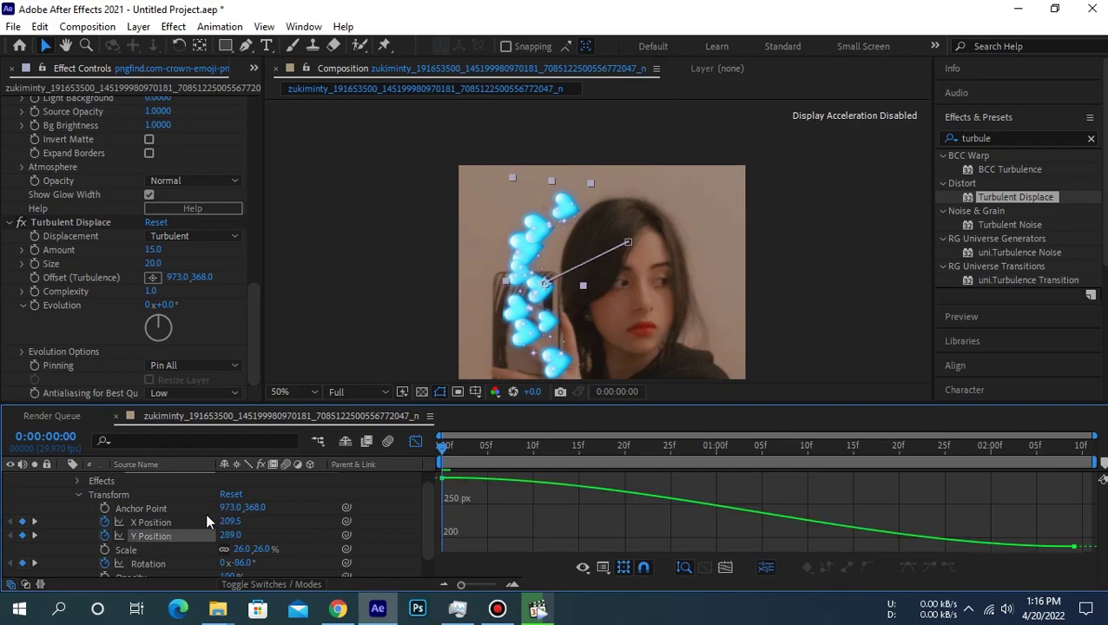
click(454, 481)
drag(652, 477, 452, 530)
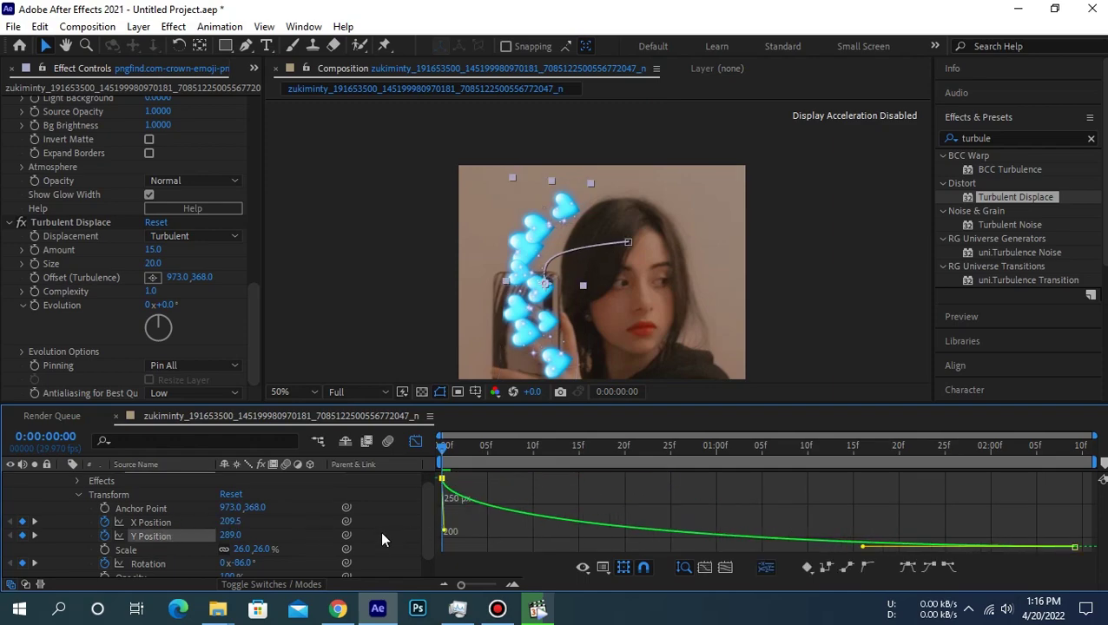
mouse_move(862, 547)
mouse_down()
mouse_move(452, 549)
mouse_move(451, 538)
mouse_up()
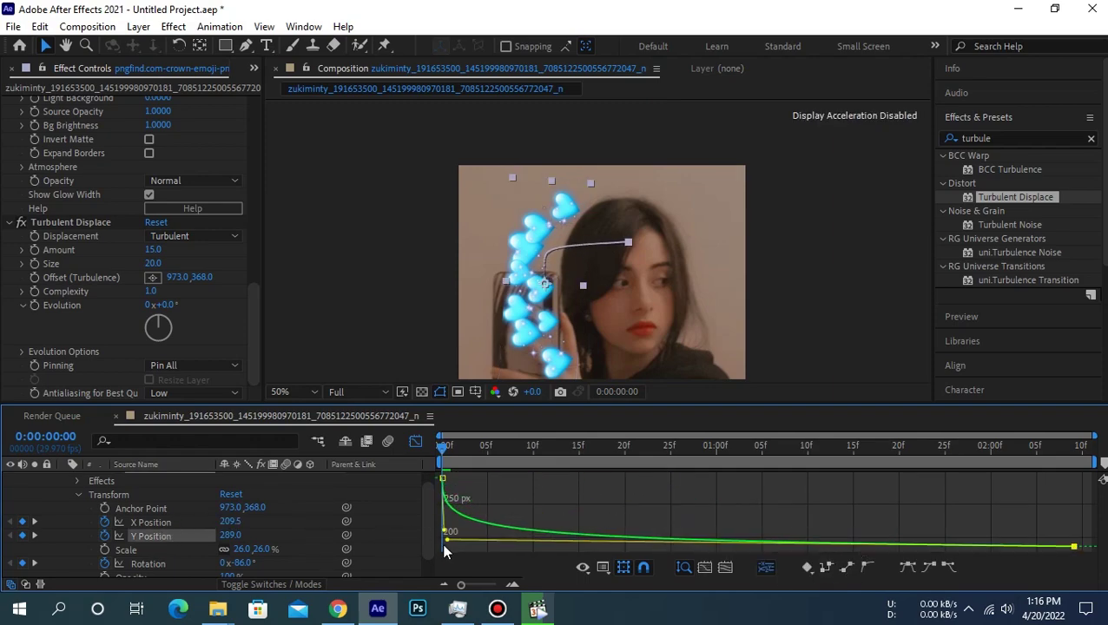
- Ease the X Position and Rotation curves so both rise steeply and settle gently
click(165, 519)
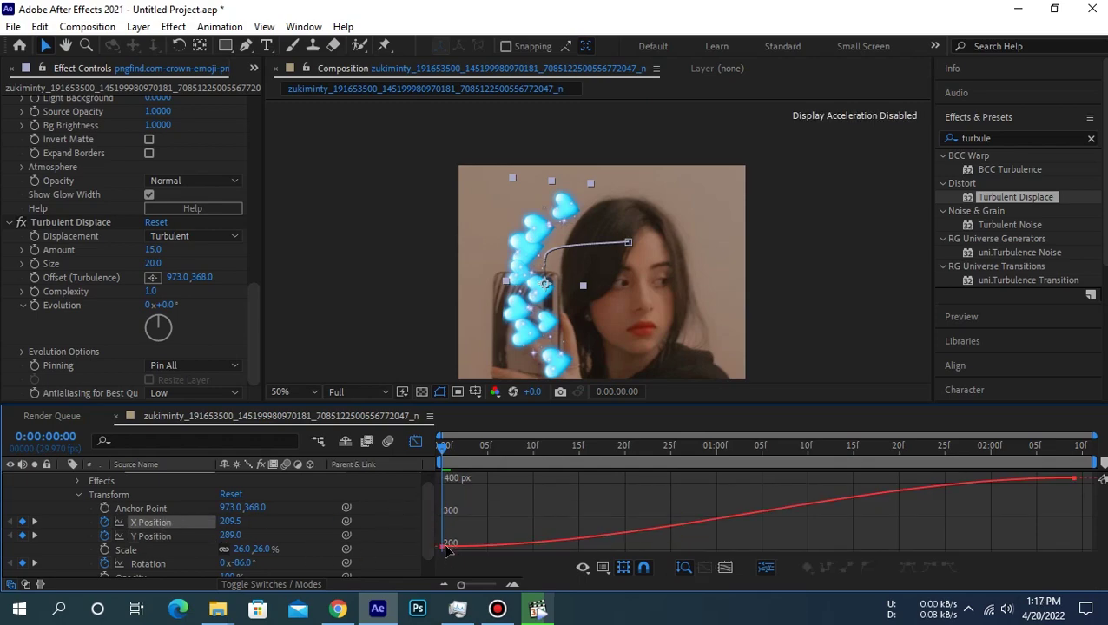
key(F9)
mouse_move(653, 547)
mouse_down()
mouse_move(490, 483)
mouse_move(445, 487)
mouse_up()
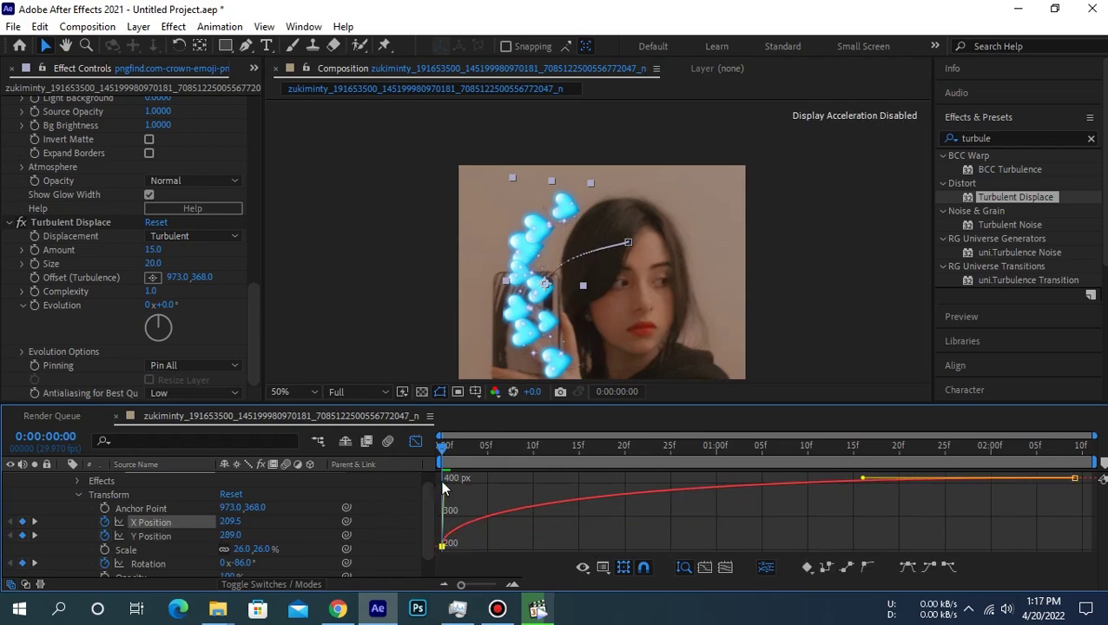
drag(864, 480, 460, 475)
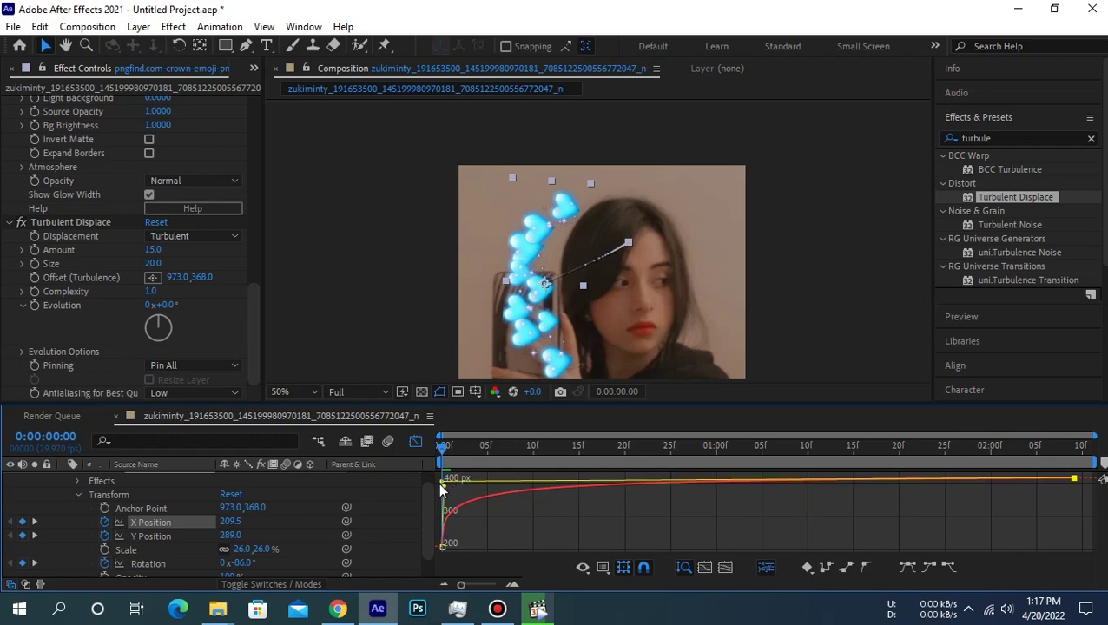
click(135, 564)
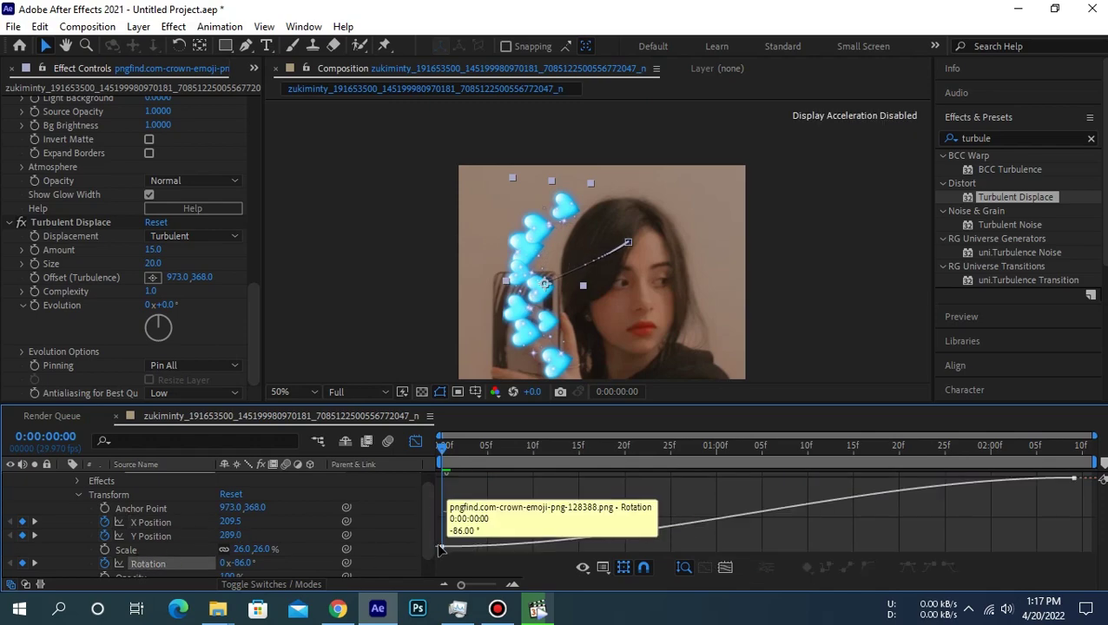
key(F9)
drag(653, 547, 444, 504)
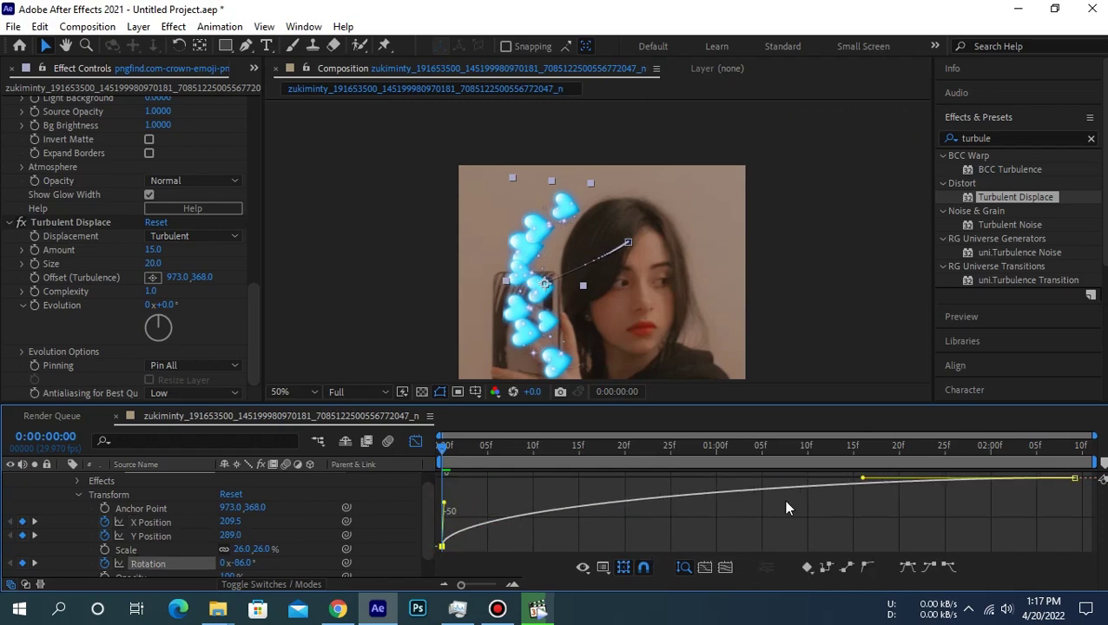
mouse_move(862, 478)
mouse_down()
mouse_move(624, 478)
mouse_move(862, 478)
mouse_up()
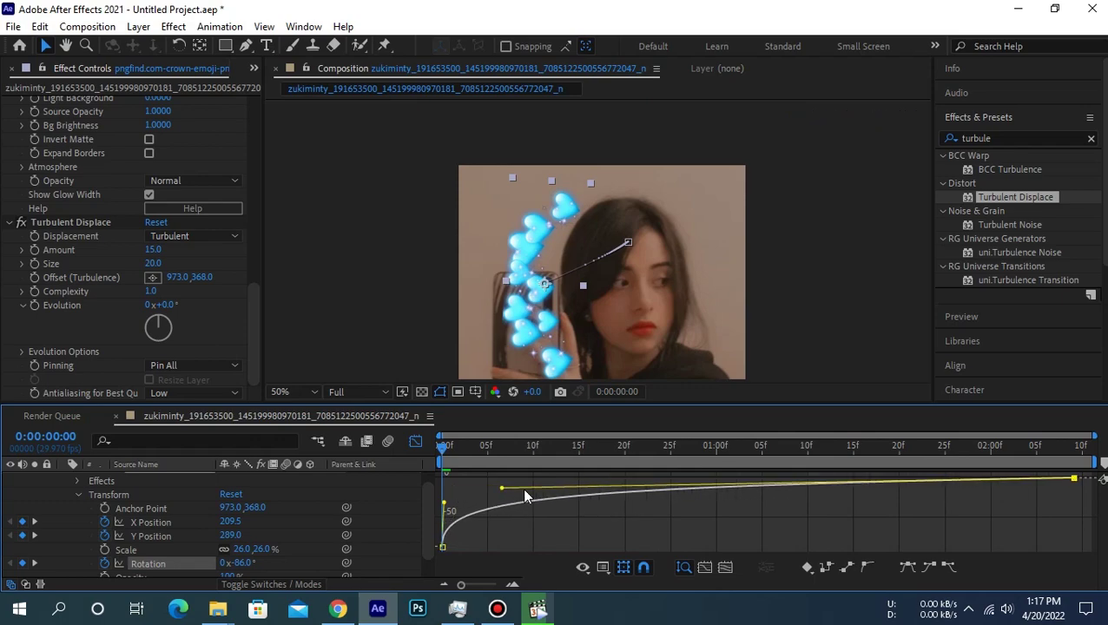
- Fine-tune the X Position and Rotation curve handles and scrub to preview the swing
click(148, 524)
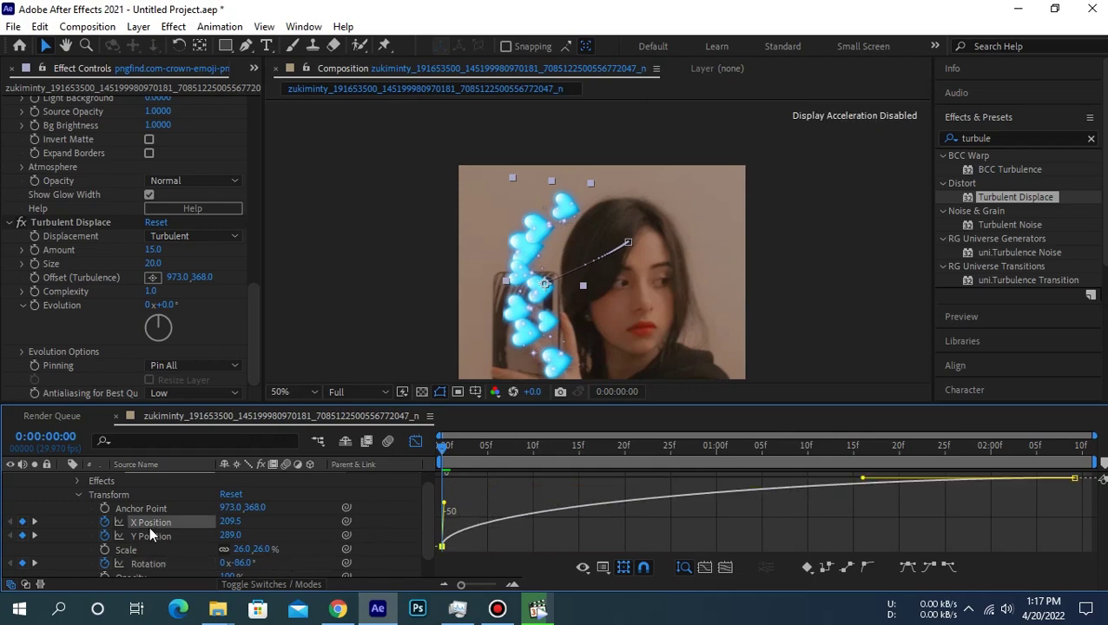
click(453, 508)
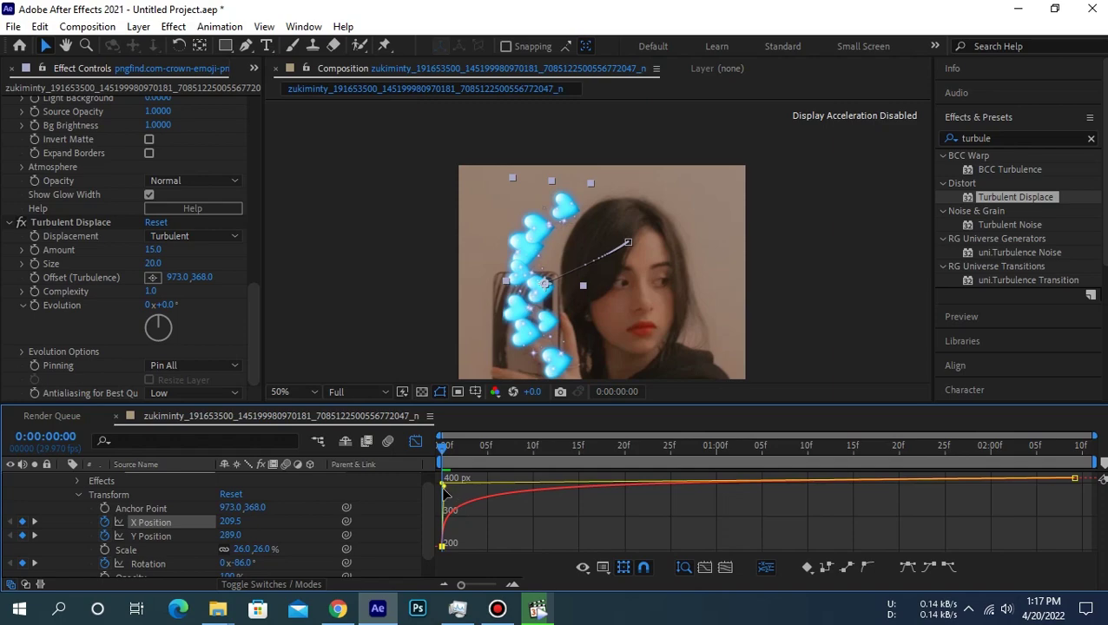
drag(469, 483, 754, 482)
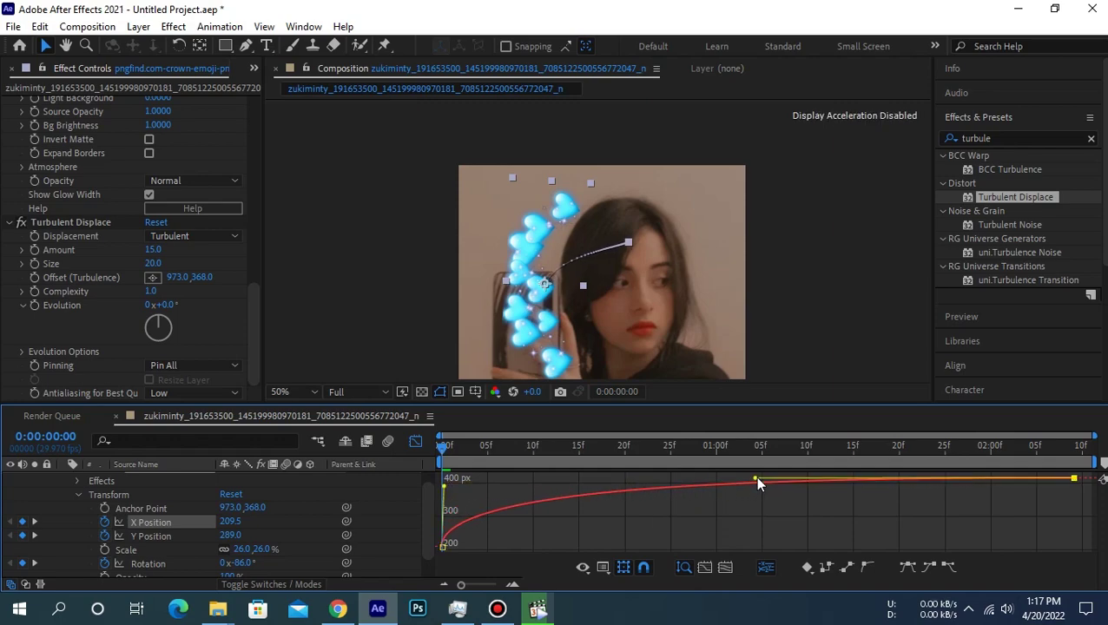
click(742, 510)
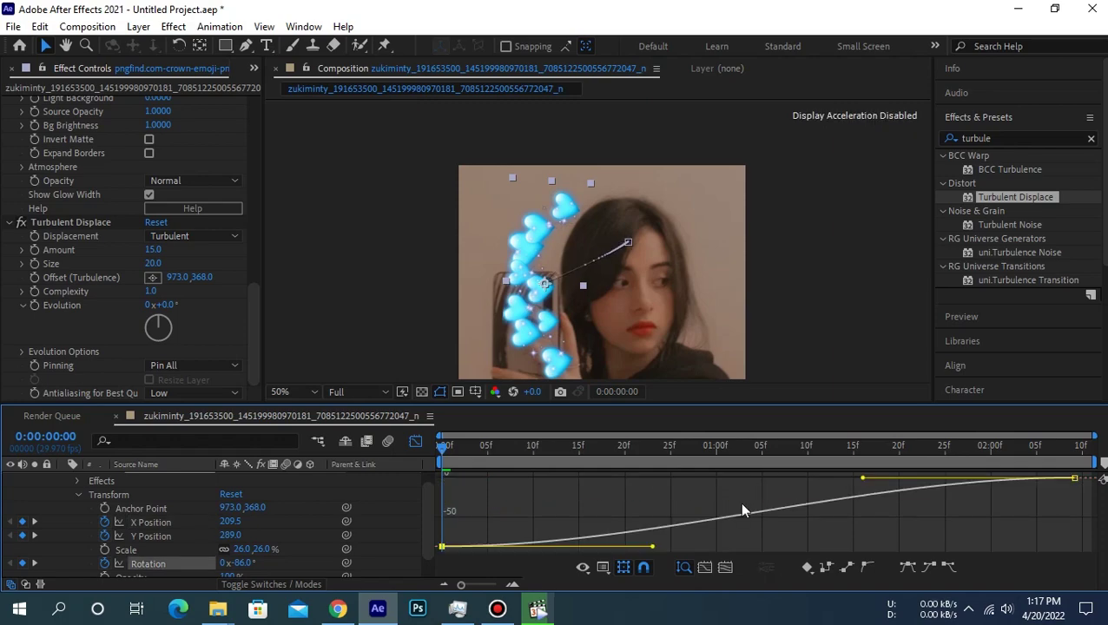
key(ctrl+z)
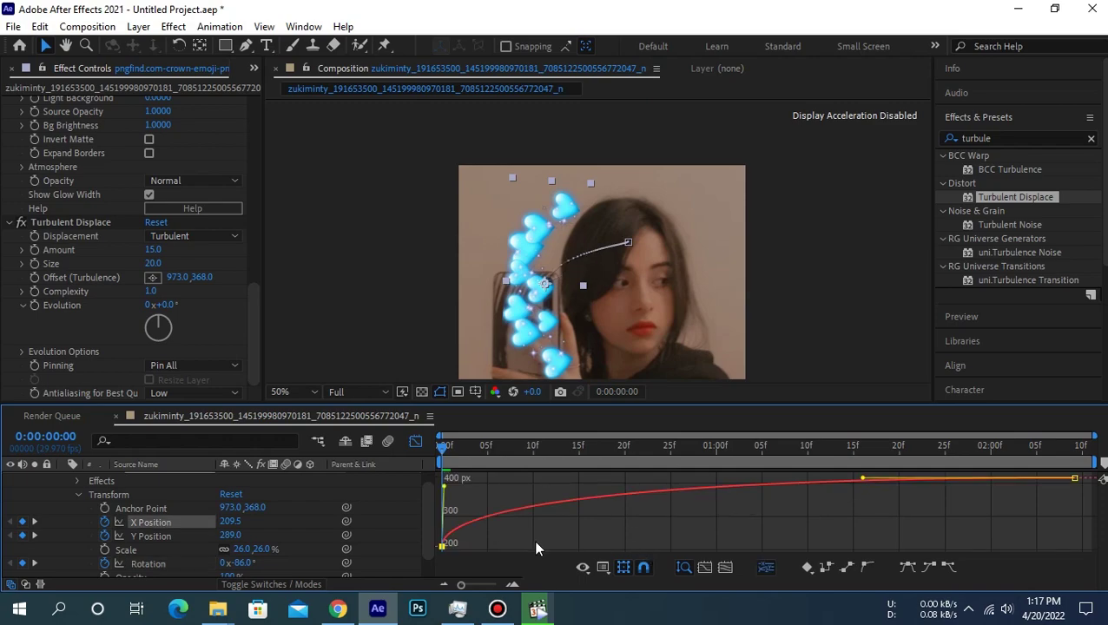
click(151, 563)
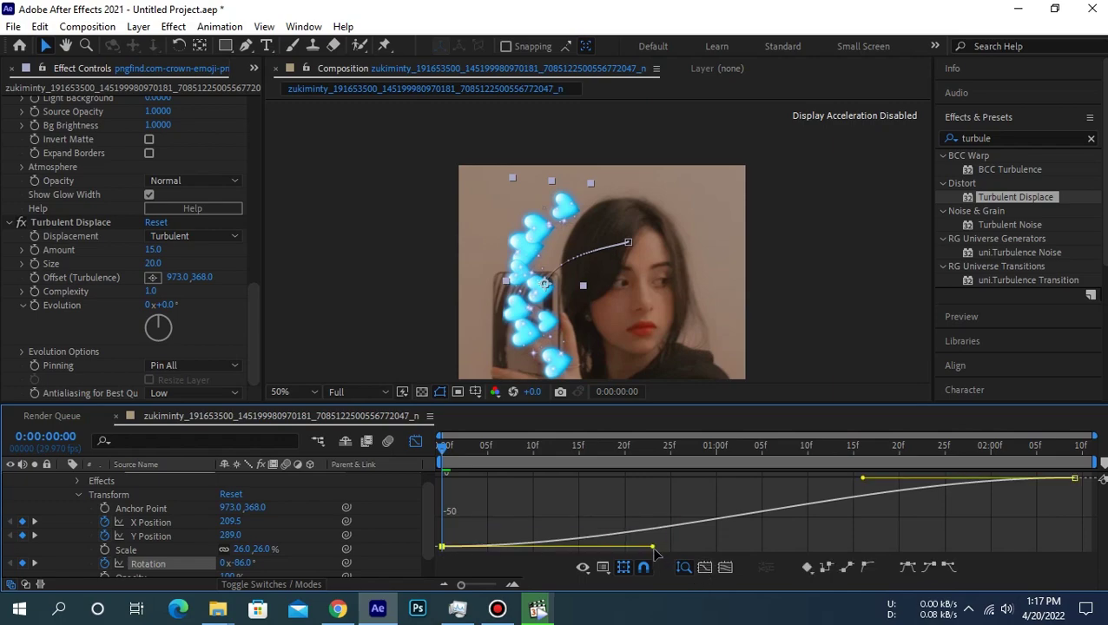
drag(652, 548, 444, 513)
drag(446, 448, 803, 453)
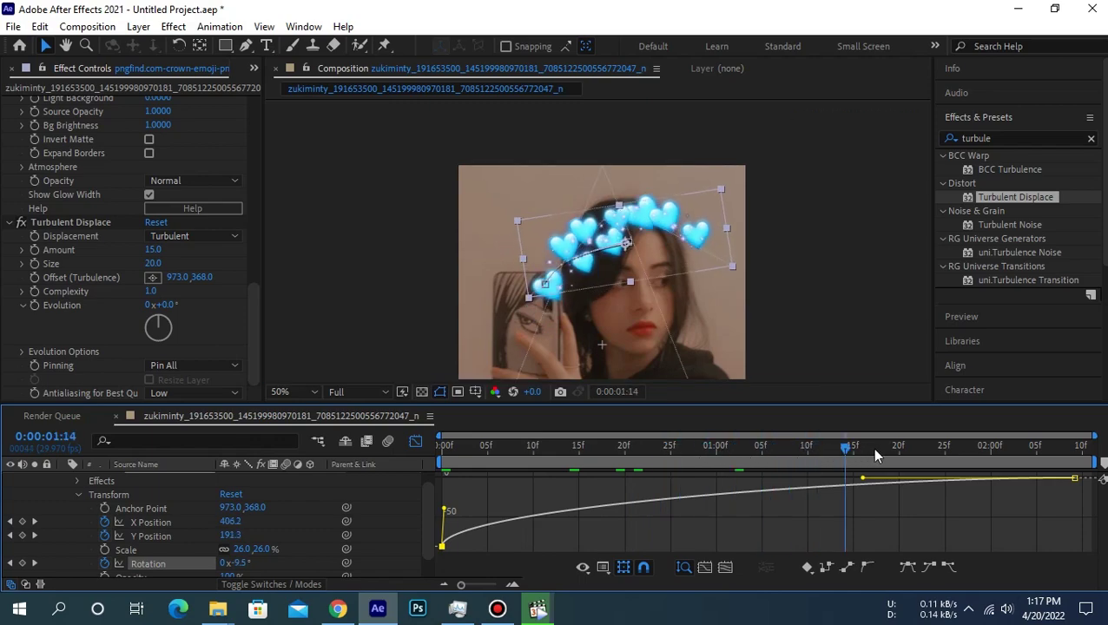
drag(799, 446, 430, 458)
key(shift+F3)
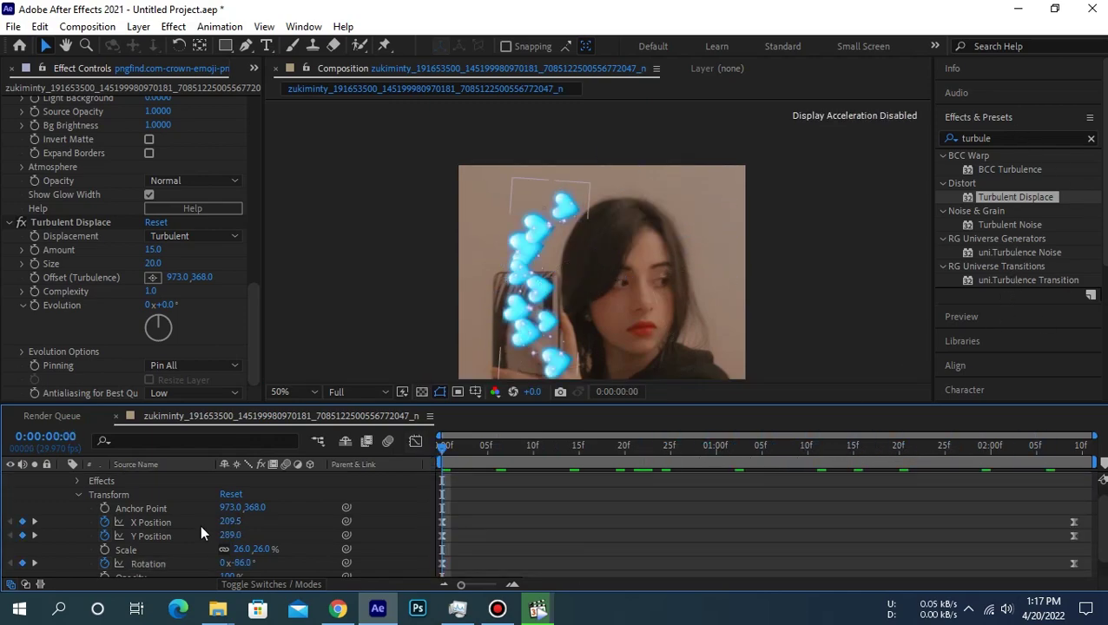
- Move the Opacity keyframe to 0:00:02:09 and set Opacity to 0% at frame 0
scroll(200, 525, down, 1)
click(152, 556)
click(1074, 447)
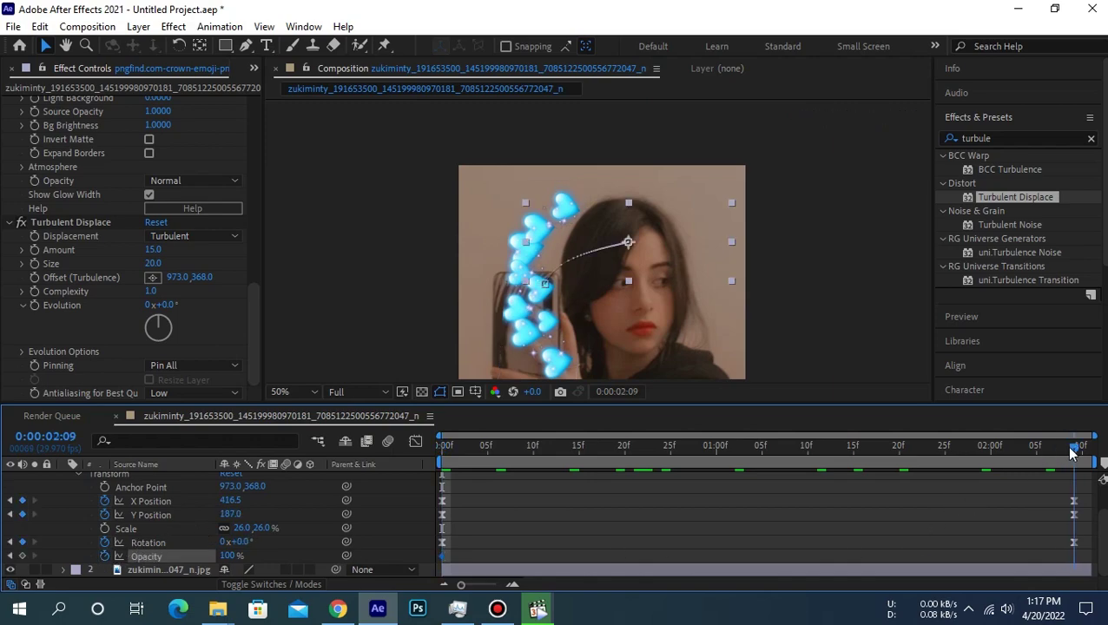
drag(444, 556, 1074, 556)
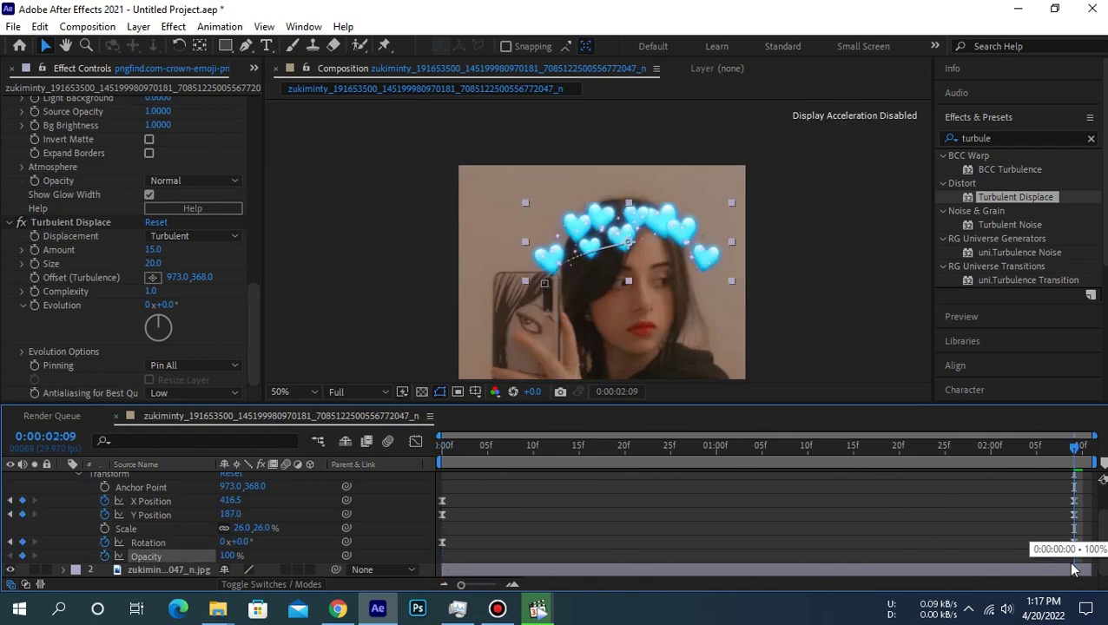
key(Home)
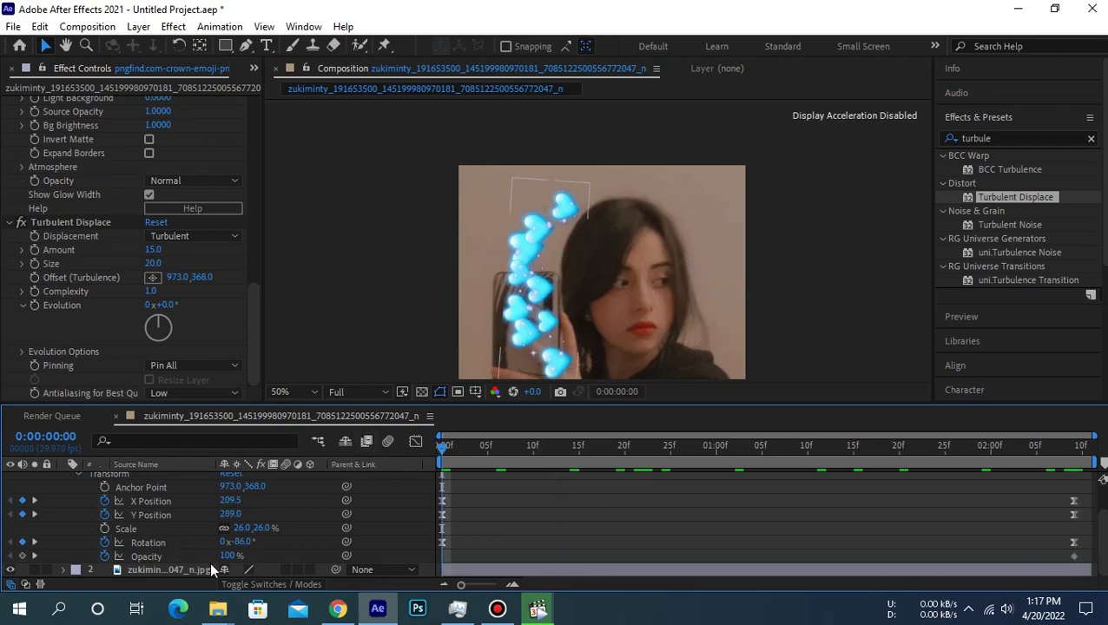
drag(198, 556, 145, 560)
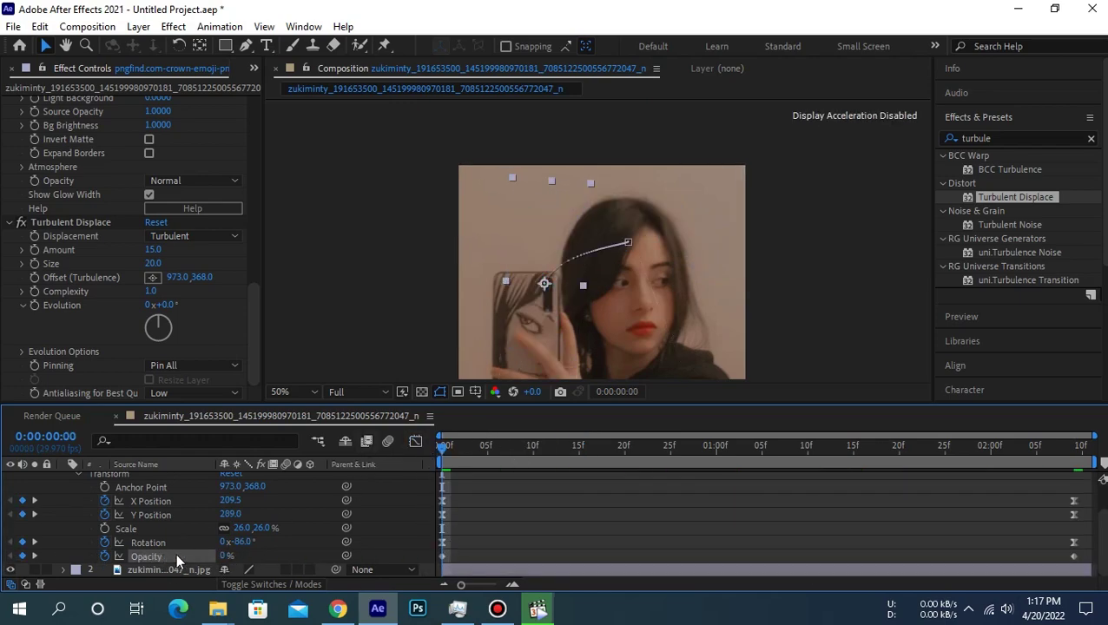
- Easy Ease the Opacity keyframes with a steep start, then scrub and play a preview
right_click(442, 556)
mouse_move(538, 546)
click(691, 440)
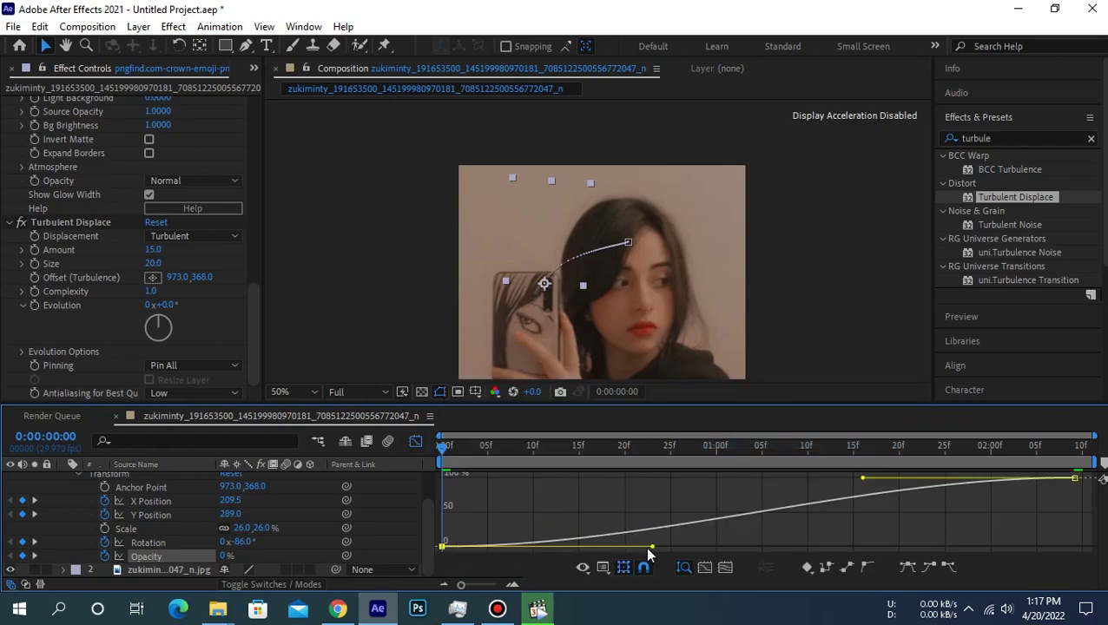
drag(651, 547, 445, 502)
click(416, 442)
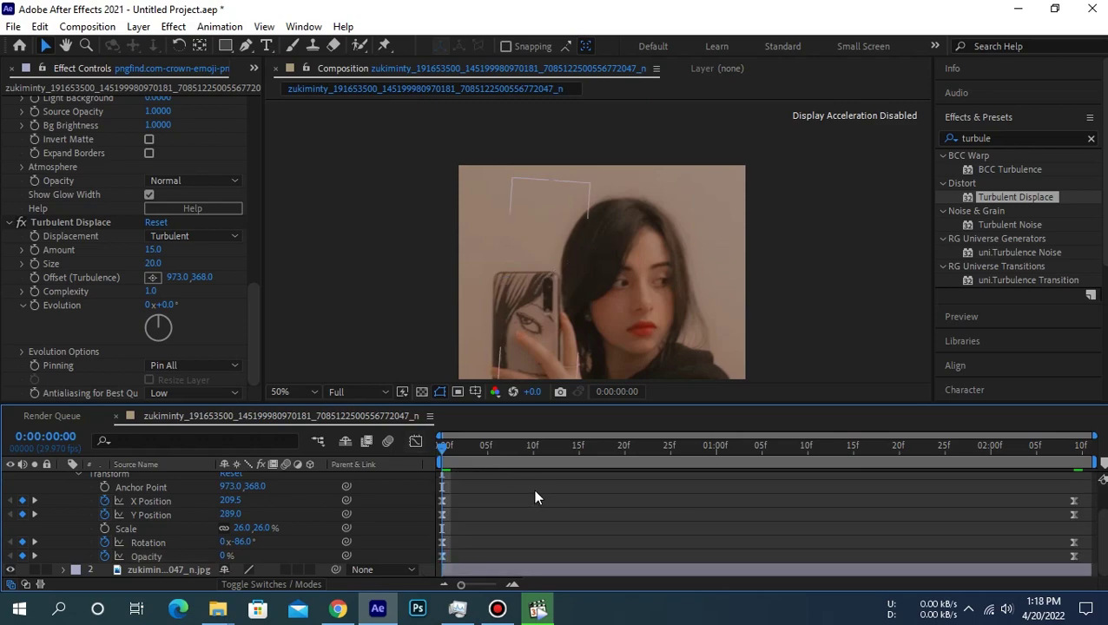
drag(531, 448, 656, 450)
key(space)
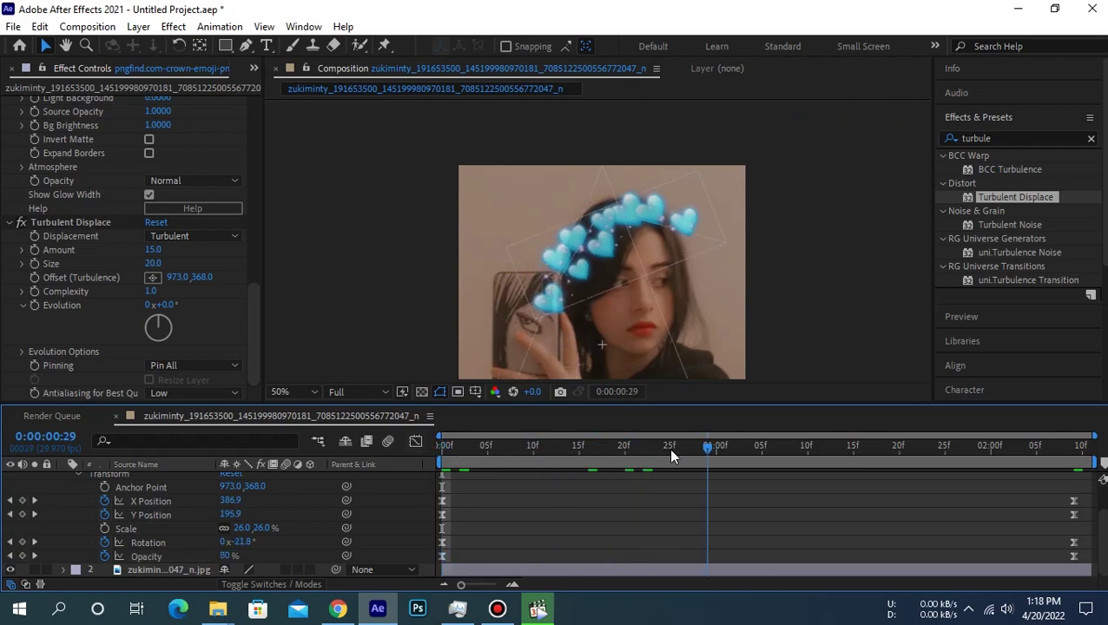
click(961, 316)
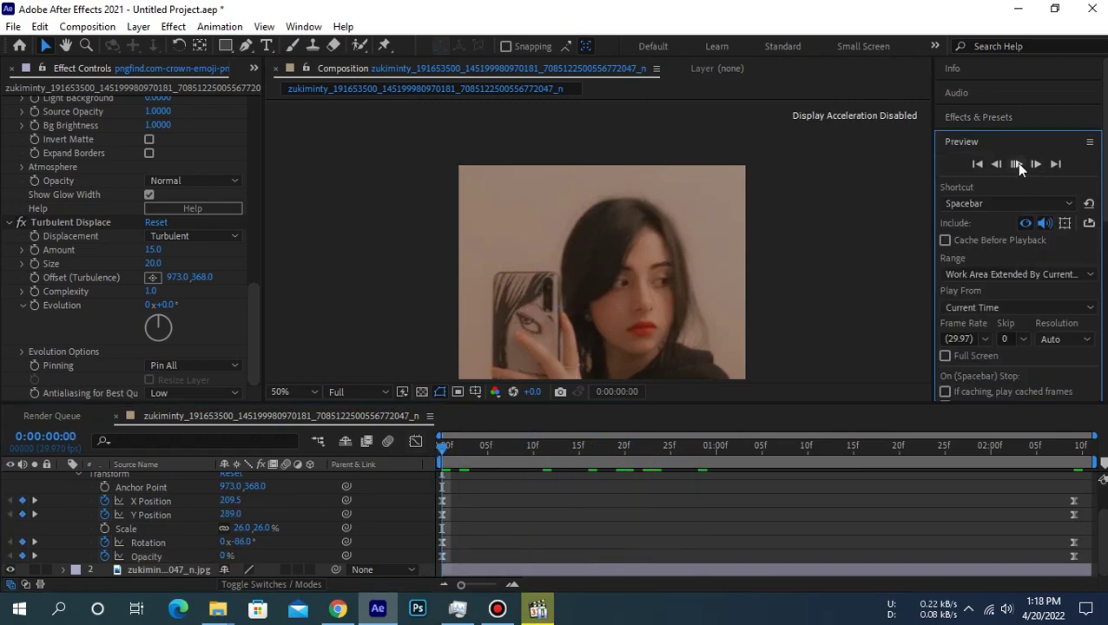
click(1014, 163)
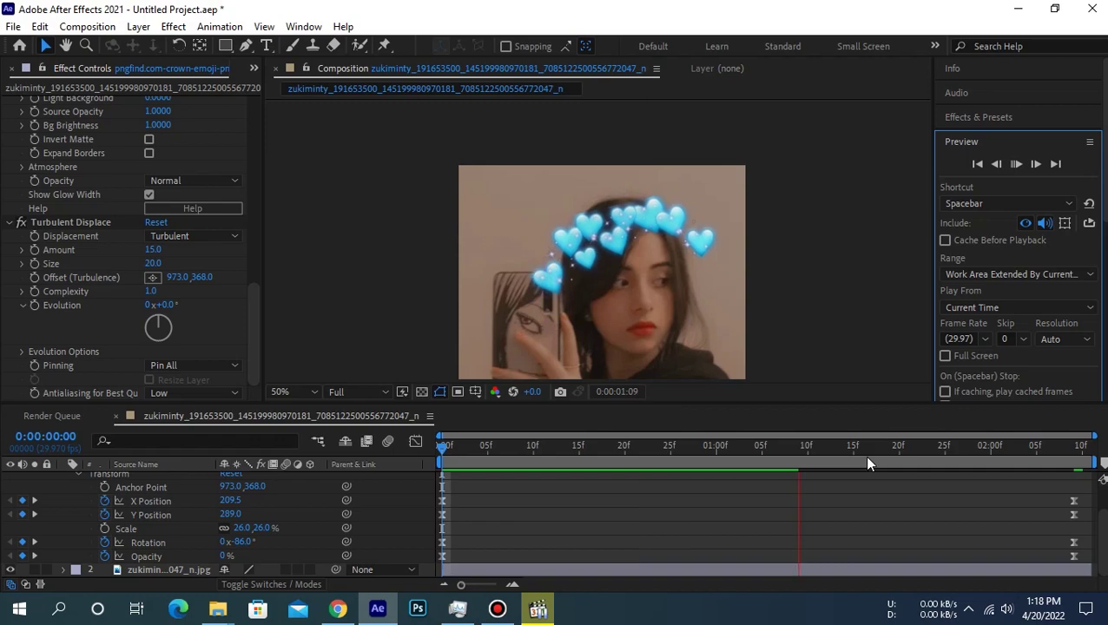
click(524, 445)
drag(470, 445, 443, 445)
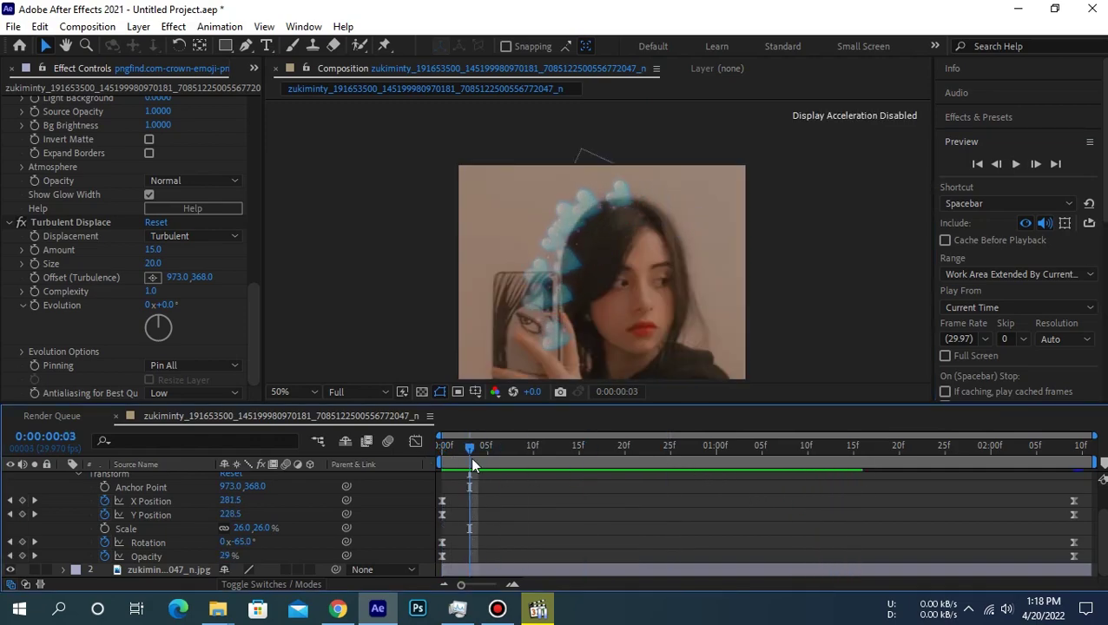
click(1015, 163)
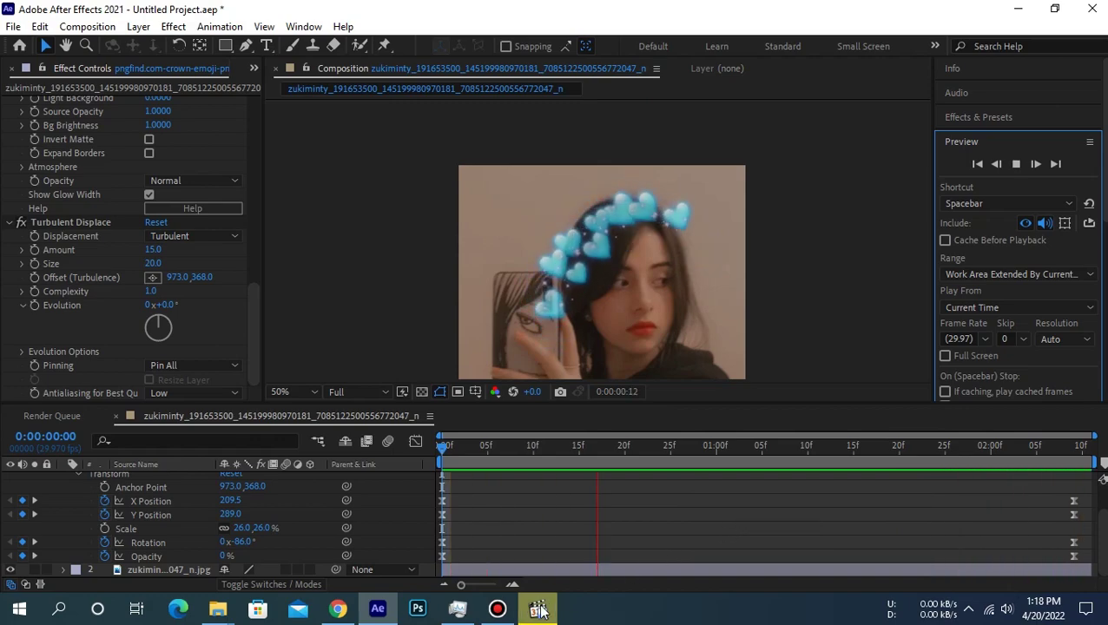
mouse_move(538, 608)
click(536, 574)
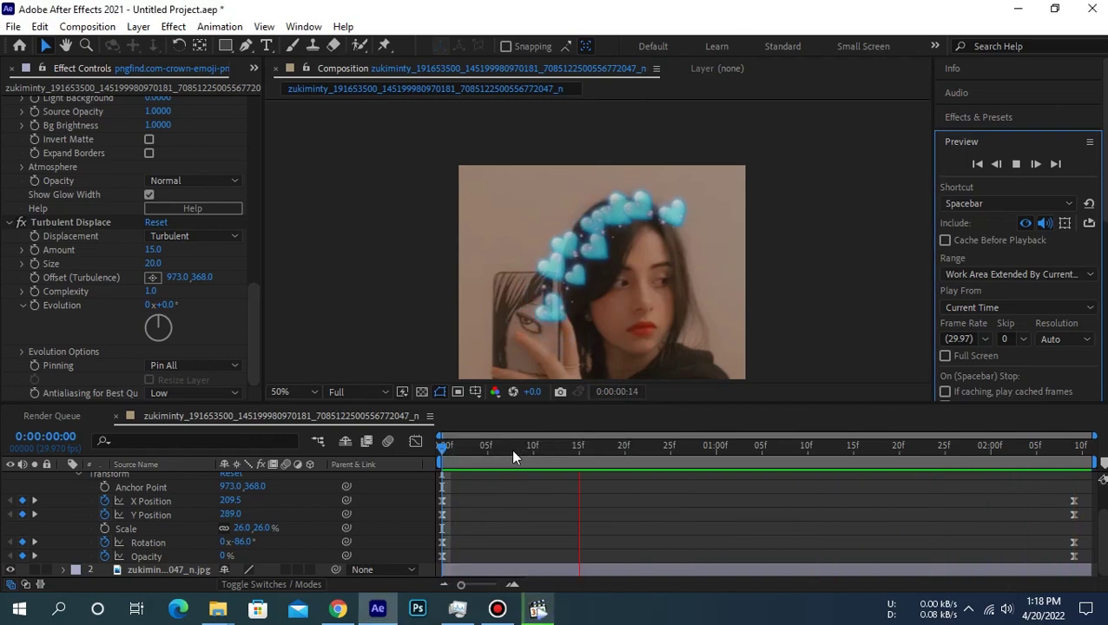
click(413, 447)
scroll(470, 534, up, 2)
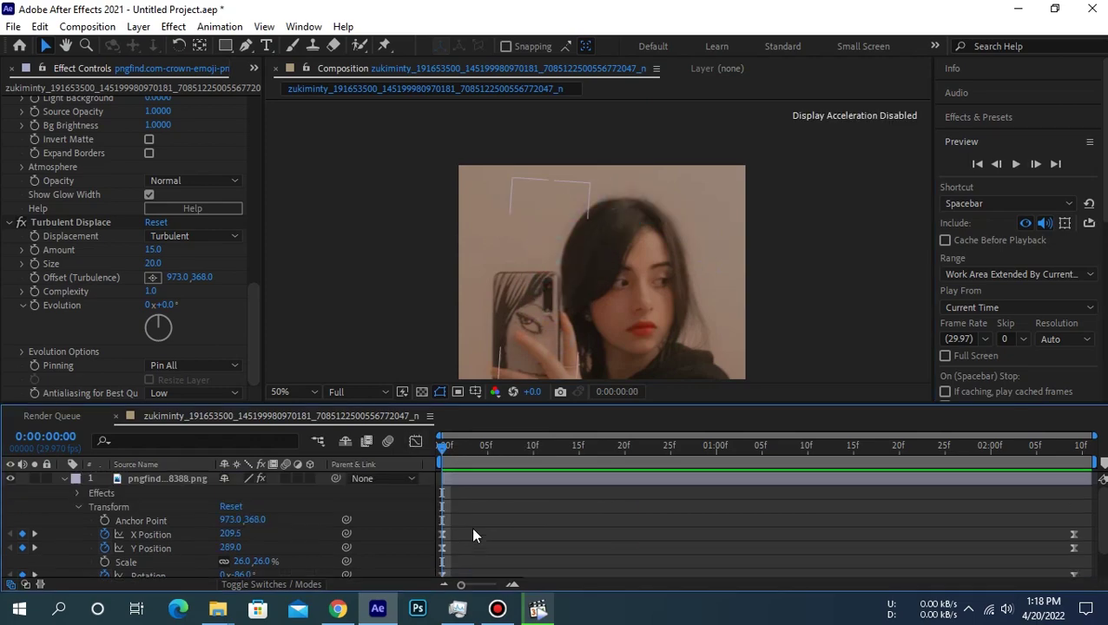
- Duplicate the heart crown layer and scale the copy to 36%
click(65, 479)
click(155, 476)
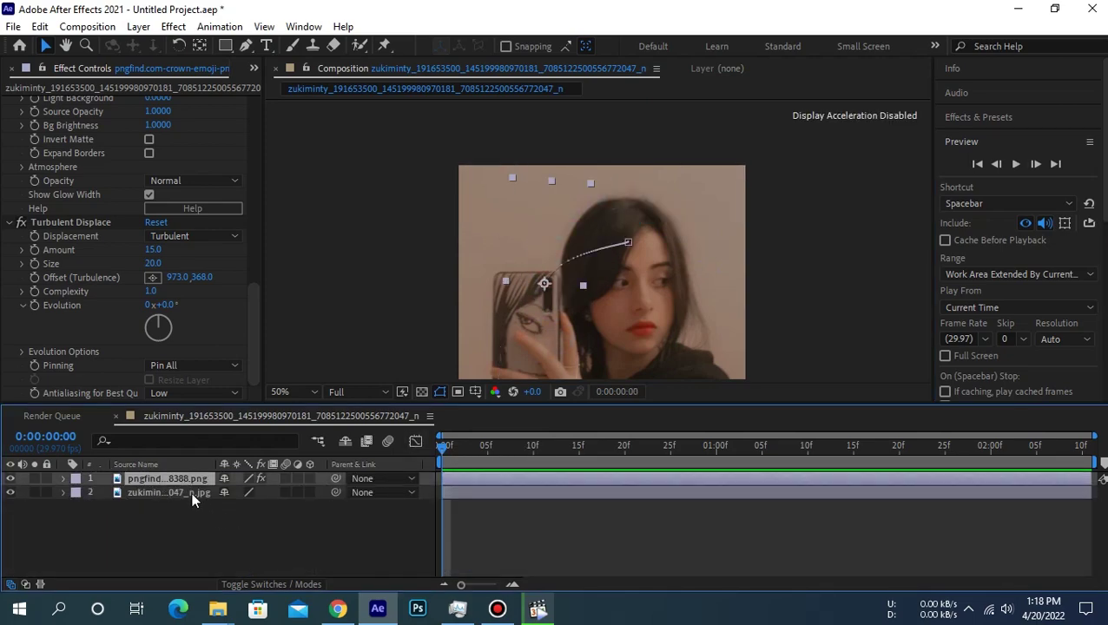
key(ctrl+d)
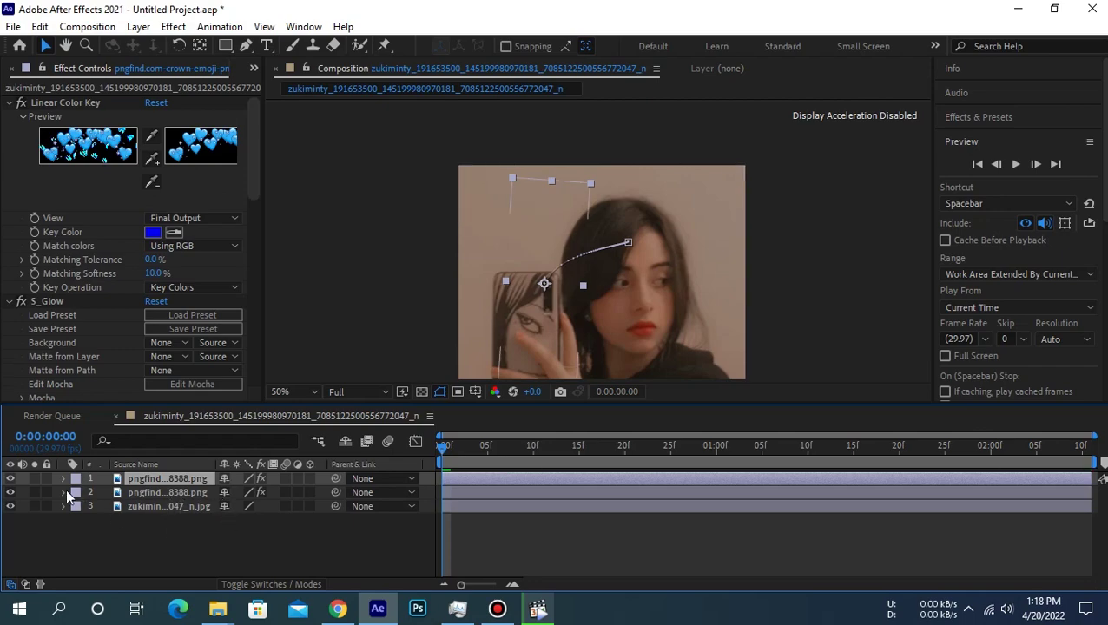
click(64, 492)
click(724, 445)
scroll(256, 547, down, 2)
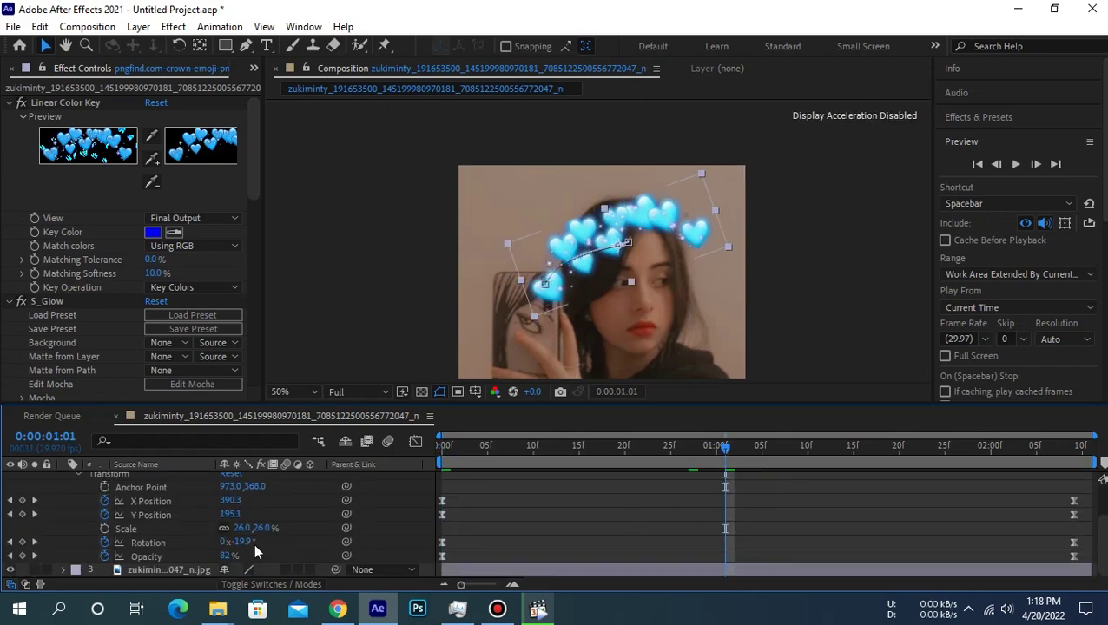
drag(263, 529, 274, 527)
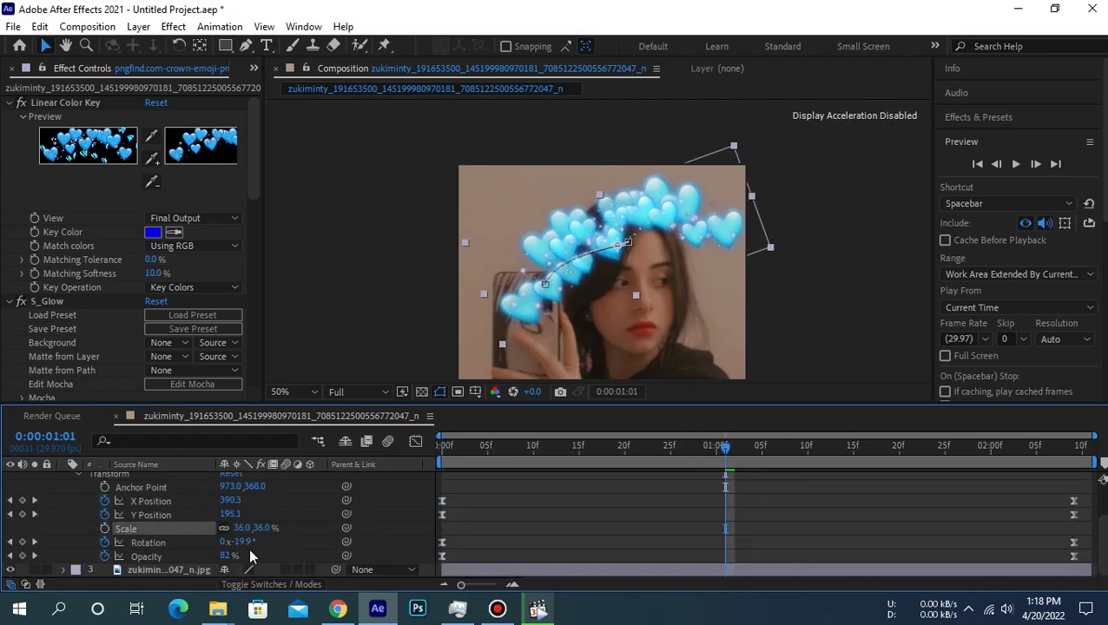
- Set the copy's final Opacity to 30% at 0:00:02:09 and reshape its opacity curve
key(Home)
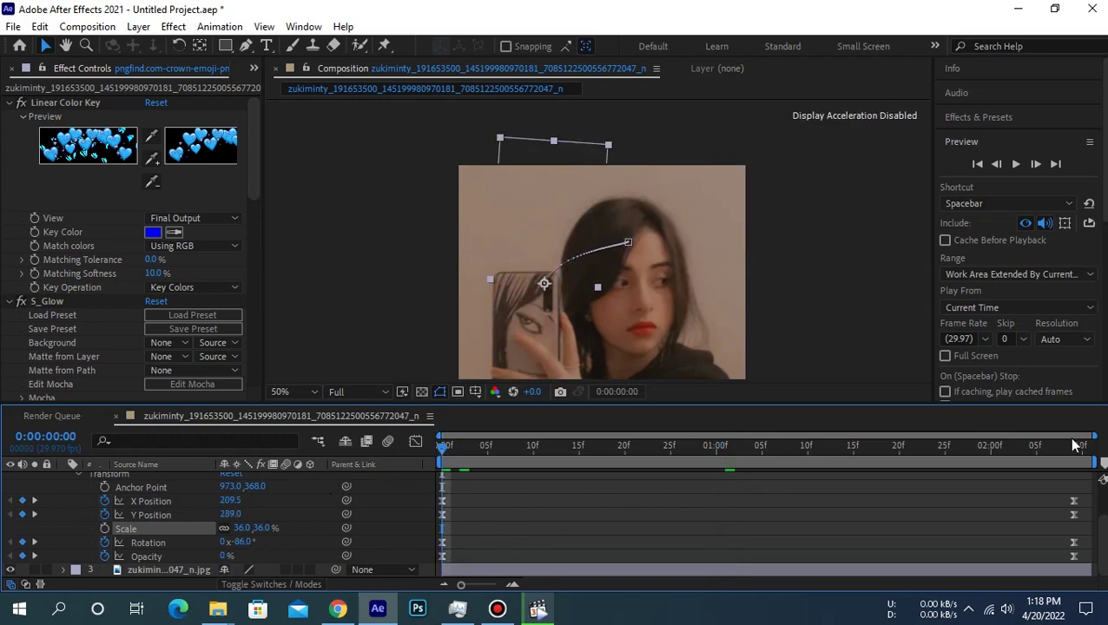
click(1081, 453)
text(30)
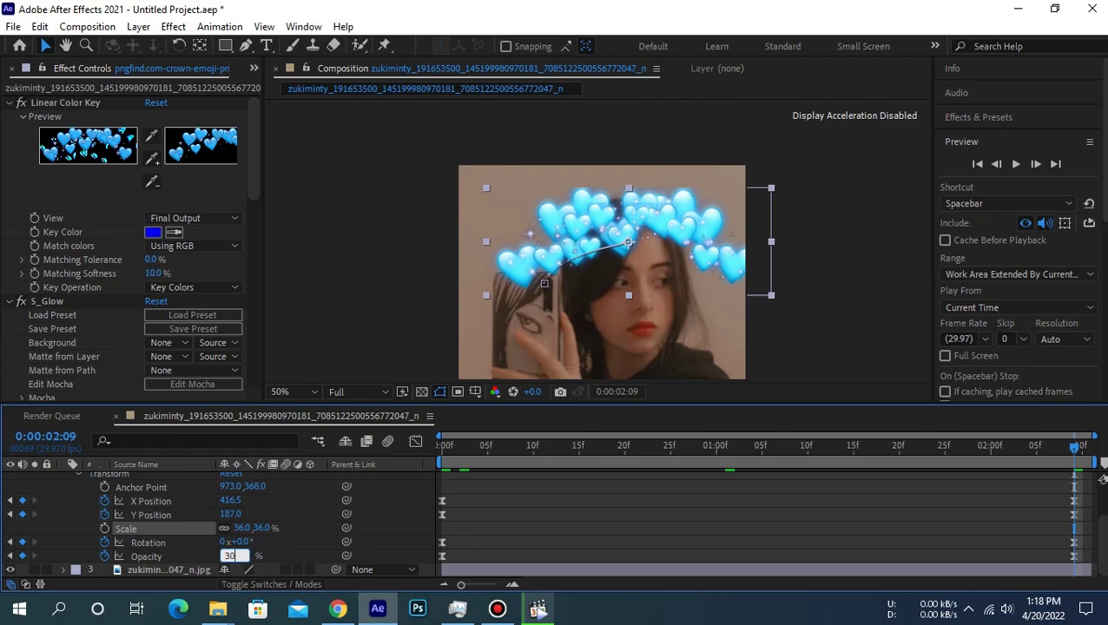
key(Return)
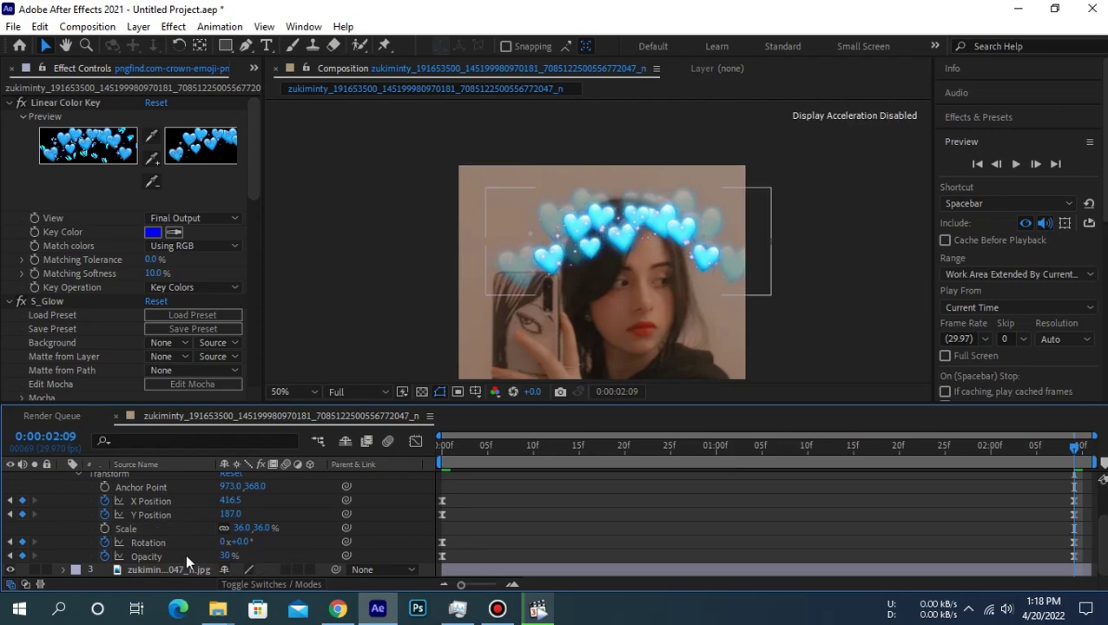
click(414, 443)
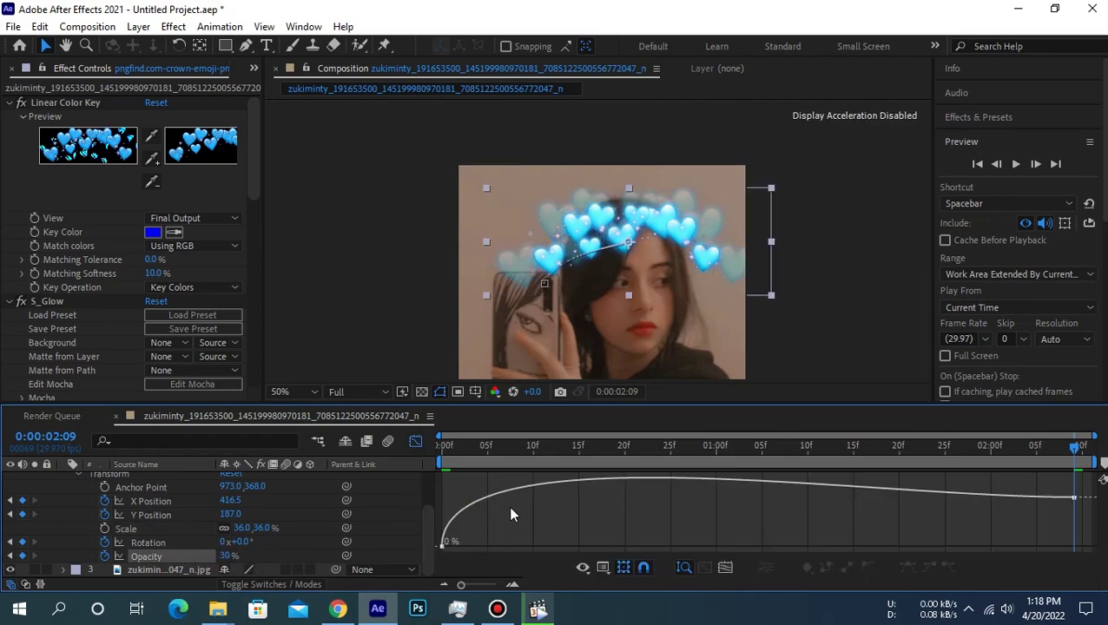
click(443, 541)
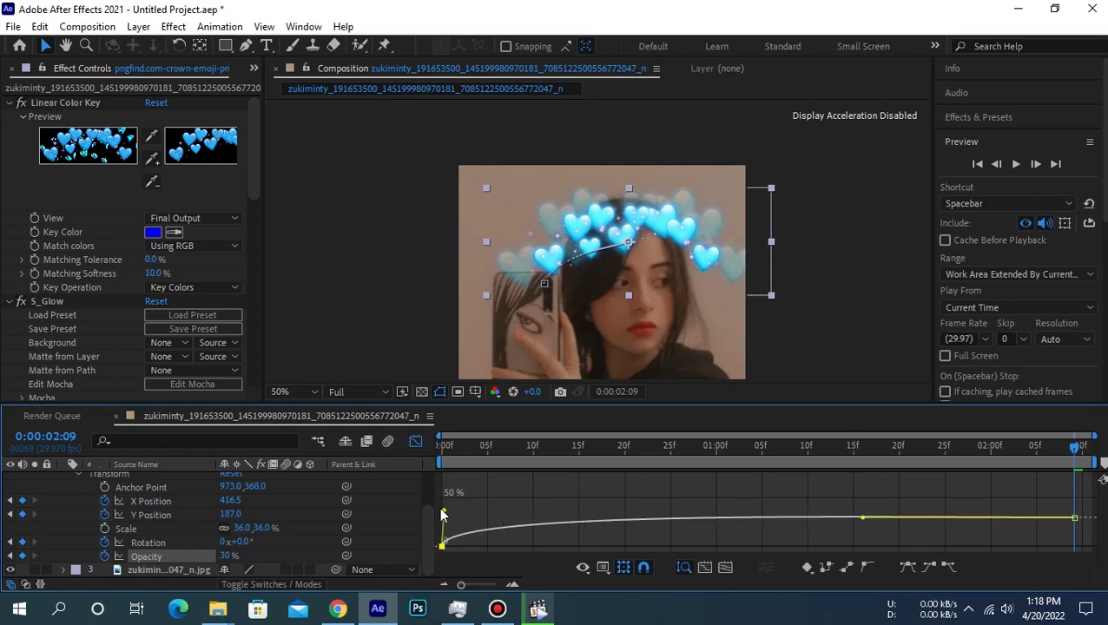
drag(444, 503, 438, 527)
mouse_move(454, 448)
mouse_down()
mouse_move(810, 458)
mouse_move(415, 459)
mouse_up()
- Collapse the copied and original crown layers to plain rows and play the two-crown preview
click(416, 441)
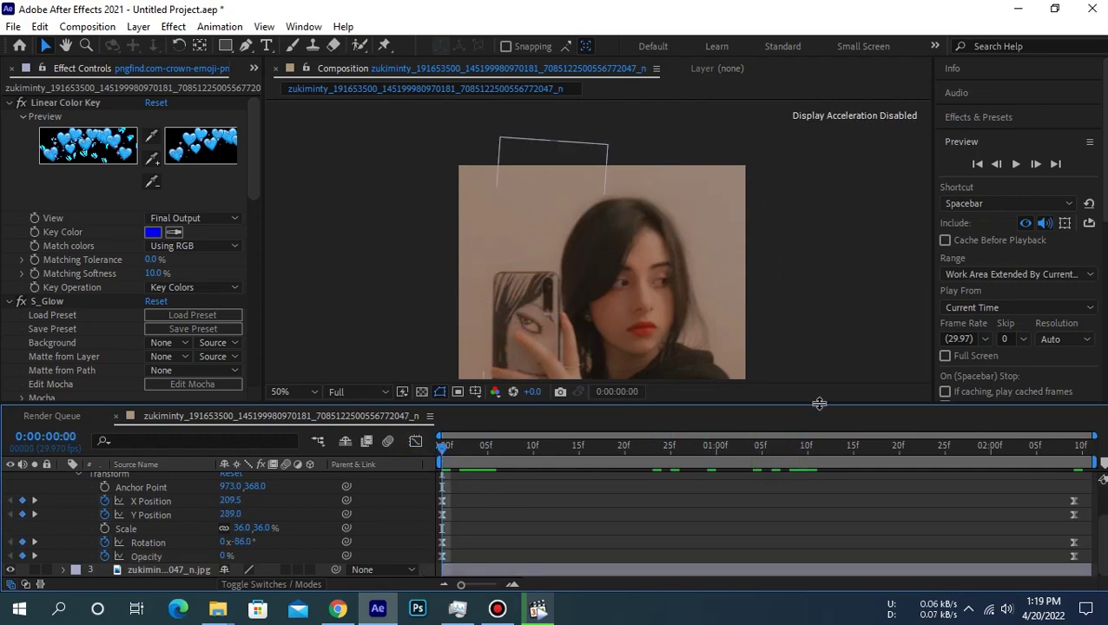
click(65, 486)
click(62, 506)
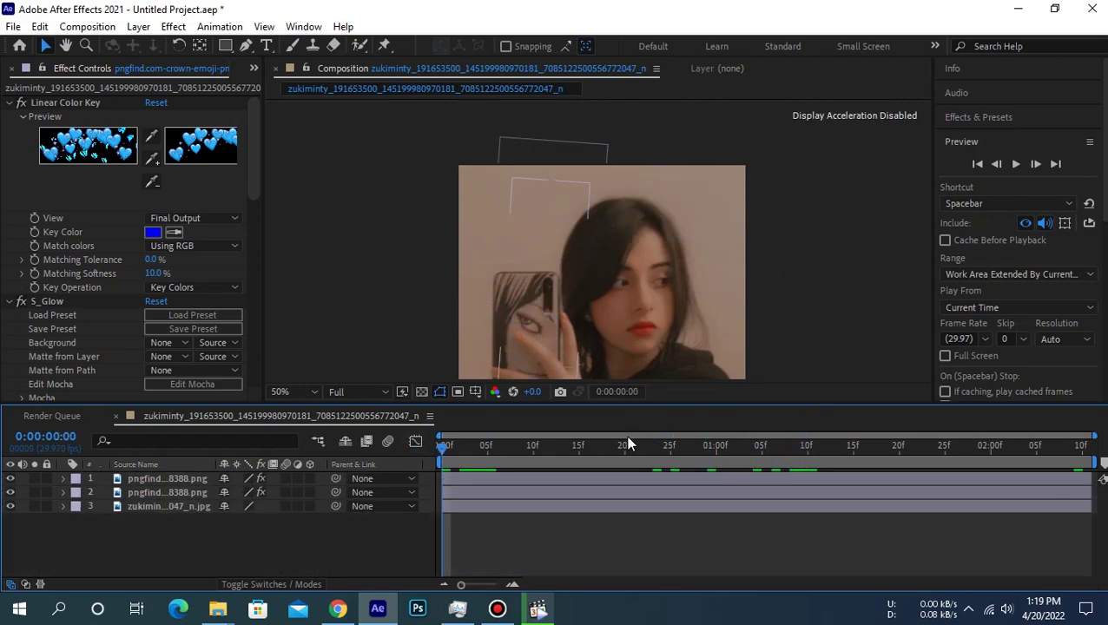
click(1016, 163)
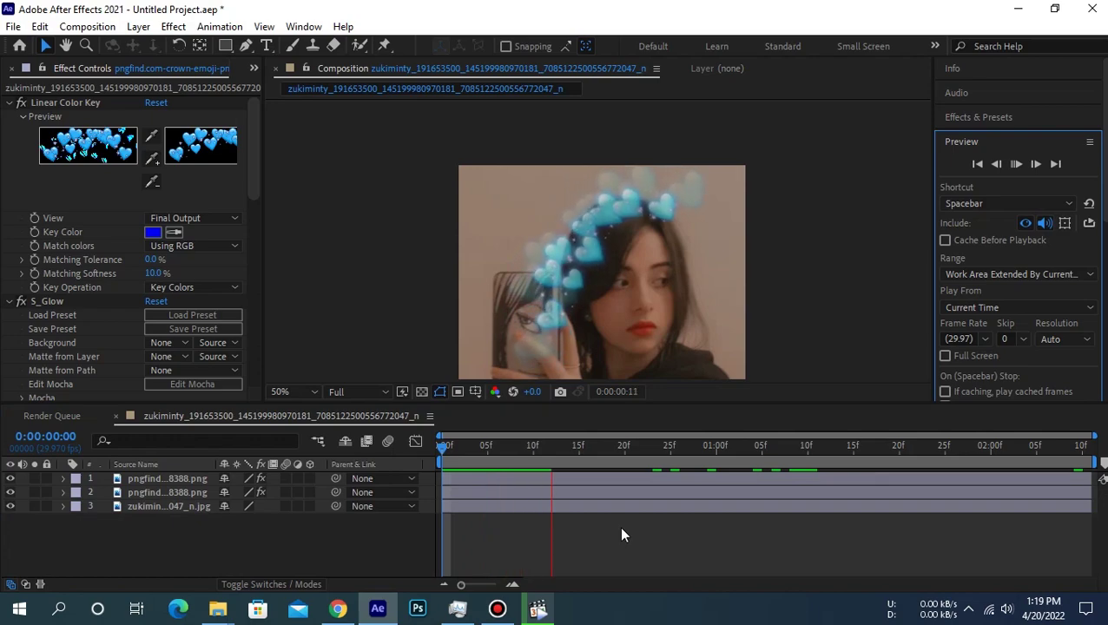